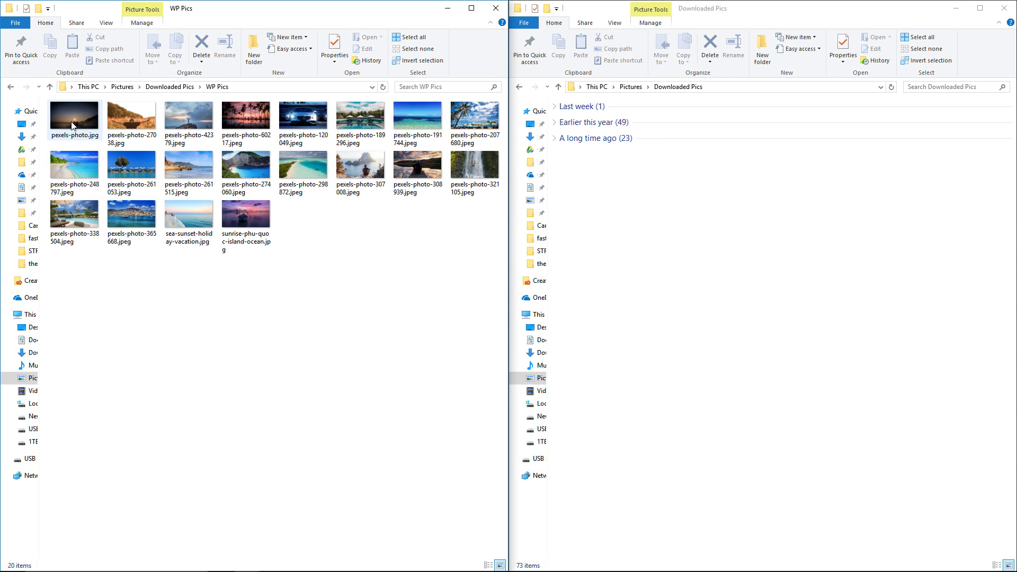
- Confirm the WP Pics photos measure 3840 × 2160, then switch to Photoshop's Get Started screen
{"action": "mouse_move", "coordinate": [72, 126]}
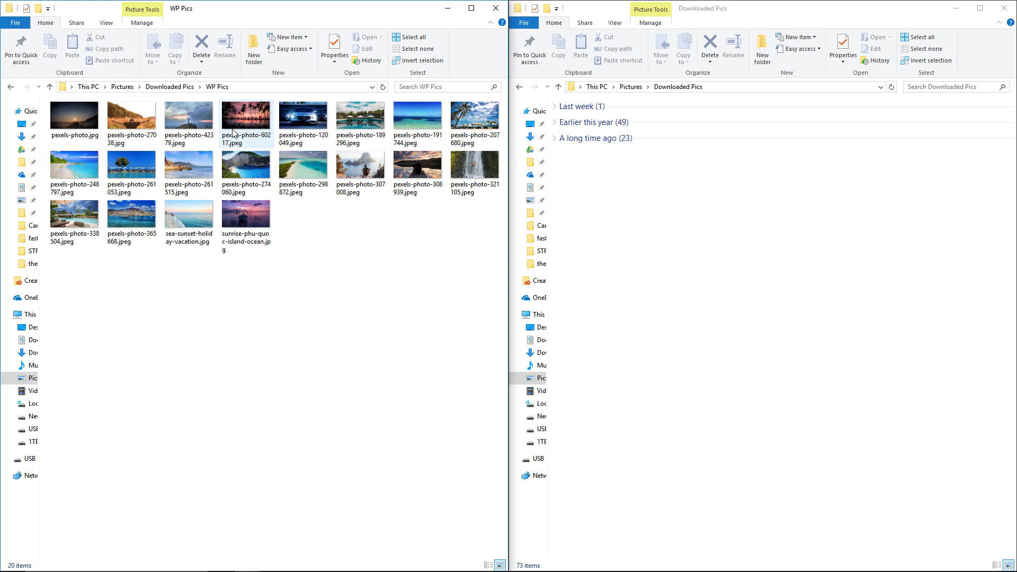
{"action": "mouse_move", "coordinate": [188, 191]}
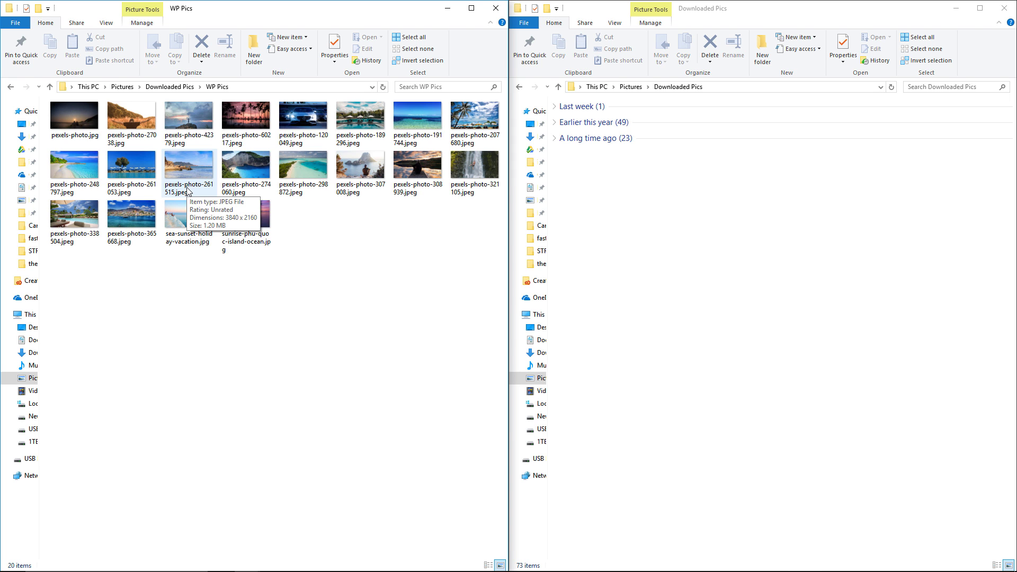
{"action": "key", "text": "super+Tab"}
{"action": "left_click", "coordinate": [618, 249]}
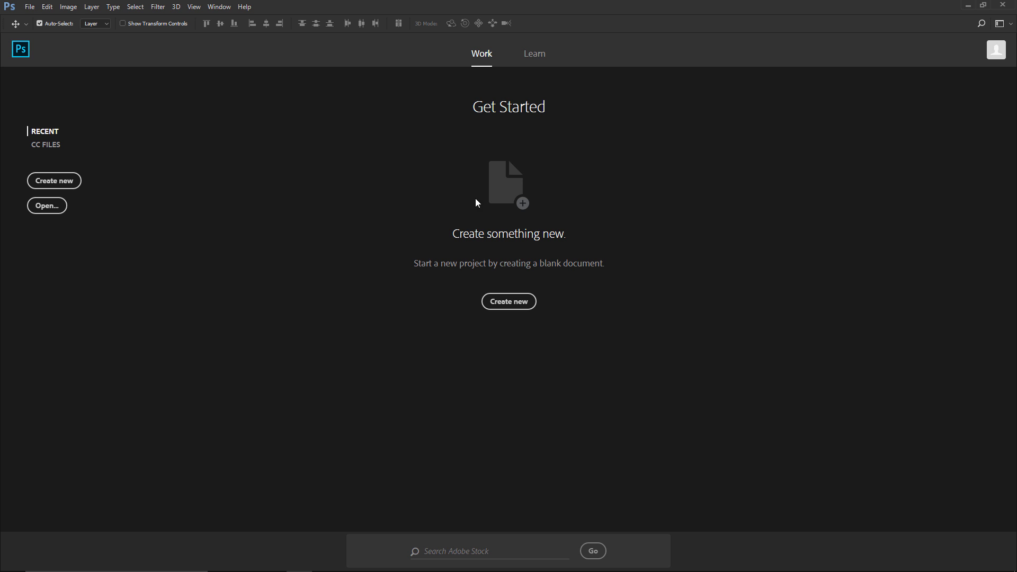
- Launch Image Processor from File > Scripts and select WP Pics as the source folder
{"action": "left_click", "coordinate": [31, 7]}
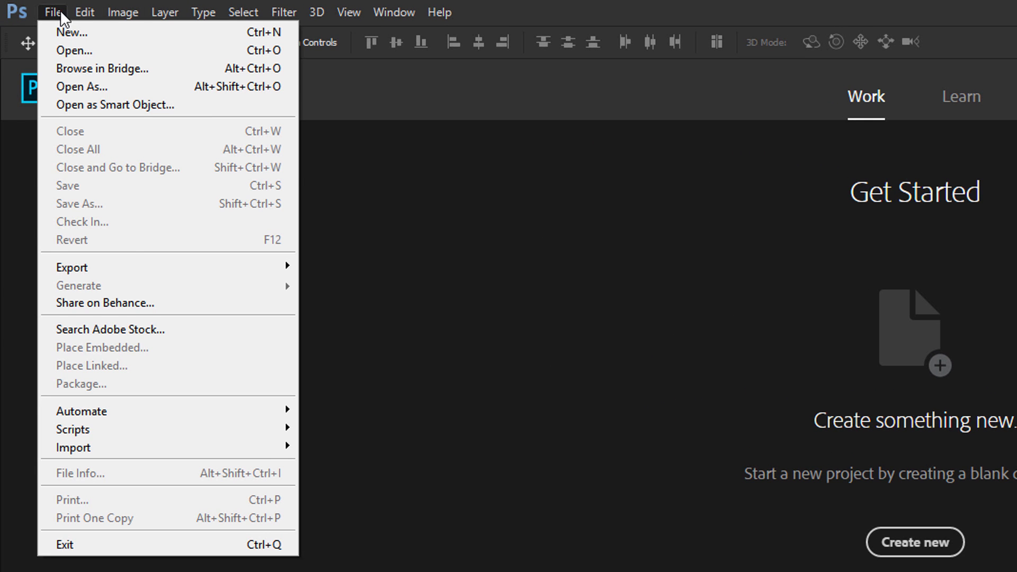
{"action": "mouse_move", "coordinate": [139, 429]}
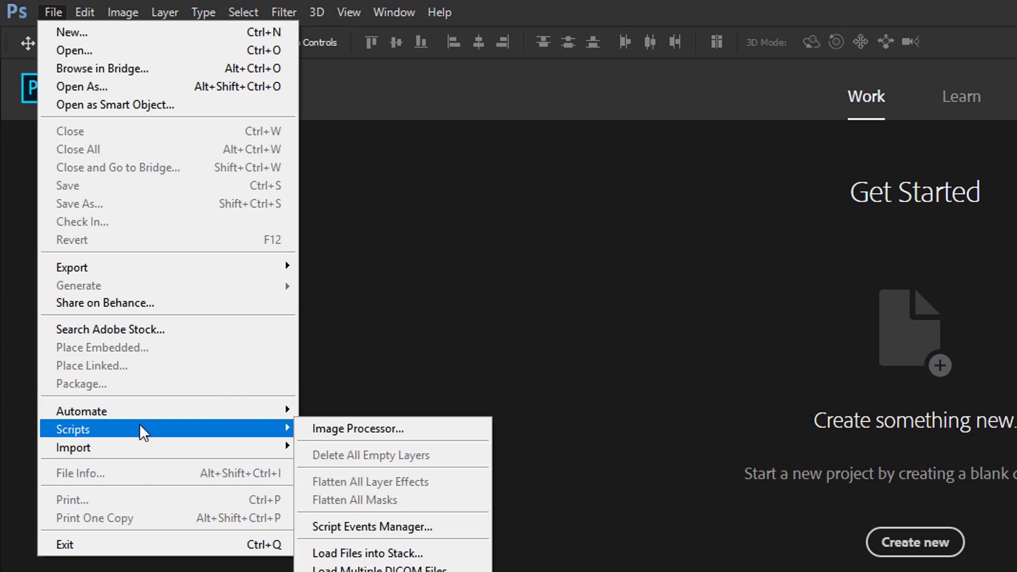
{"action": "left_click", "coordinate": [351, 434]}
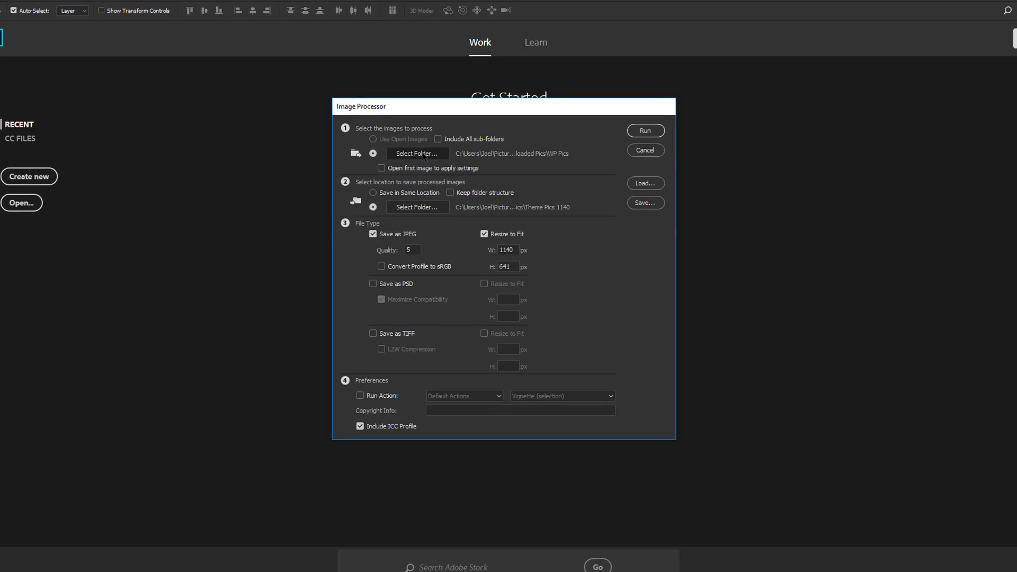
{"action": "left_click", "coordinate": [758, 289]}
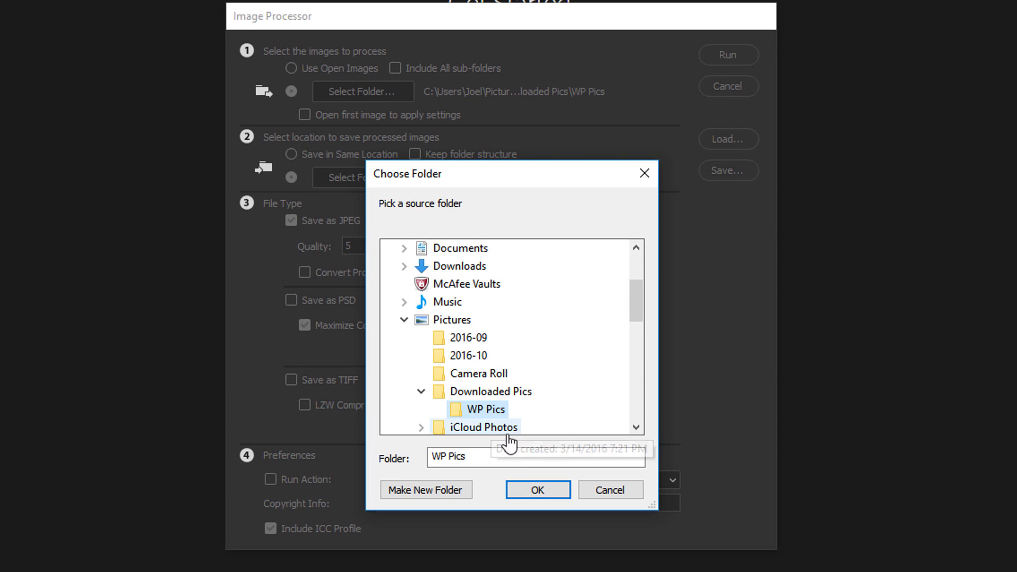
{"action": "left_click", "coordinate": [537, 490]}
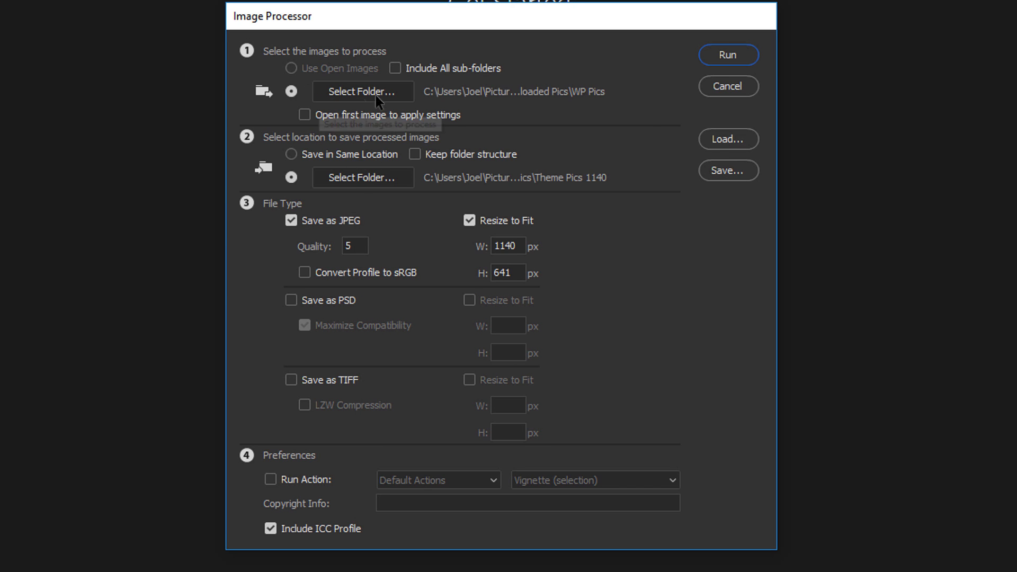
- For the destination, create a new folder '1140 Scripts' inside Downloaded Pics
{"action": "left_click", "coordinate": [373, 180]}
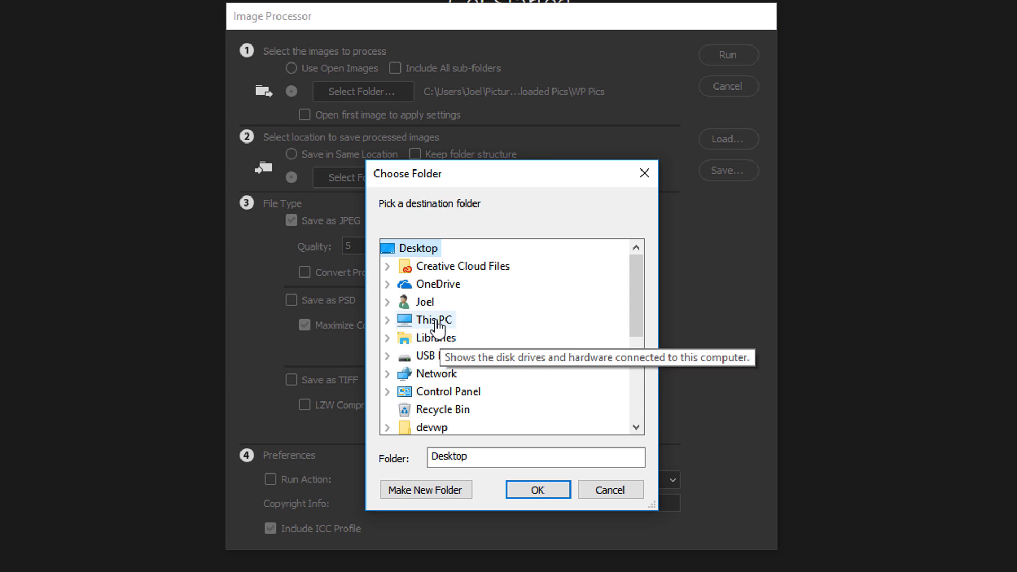
{"action": "left_click", "coordinate": [432, 320]}
{"action": "left_click", "coordinate": [454, 354]}
{"action": "left_click", "coordinate": [491, 319]}
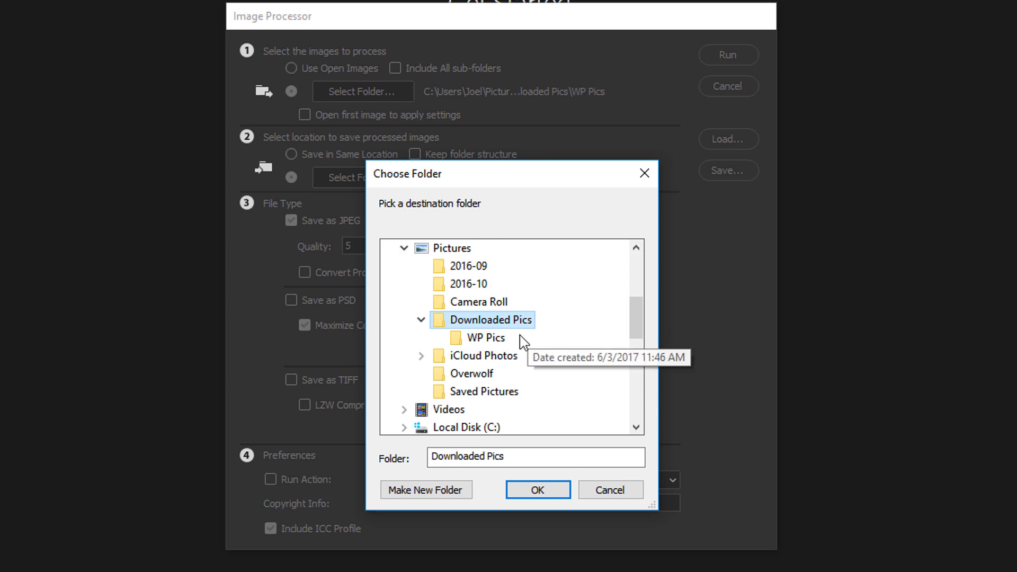
{"action": "left_click", "coordinate": [444, 492]}
{"action": "type", "text": "1140"}
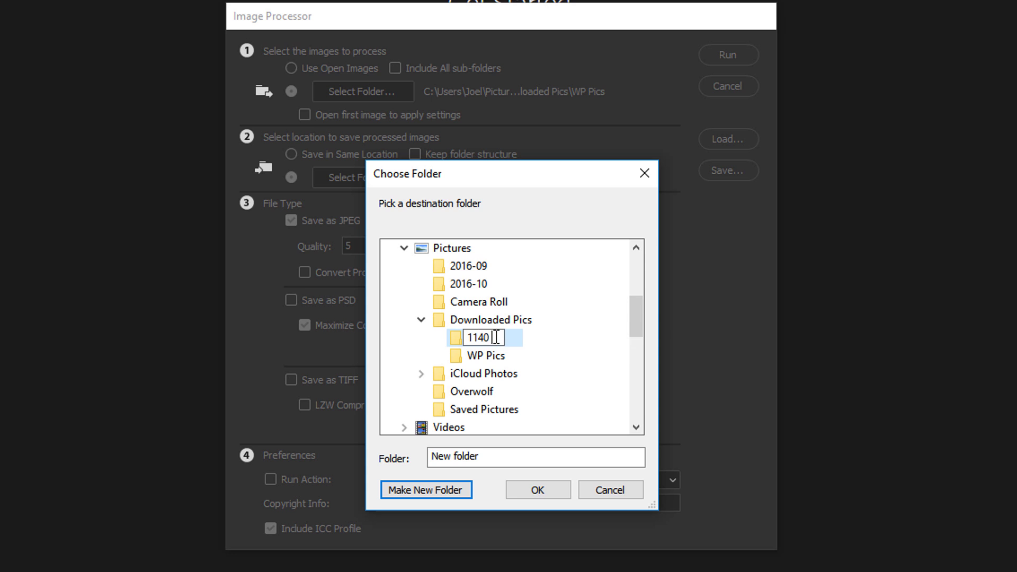
{"action": "type", "text": " Scripts"}
{"action": "key", "text": "Return"}
- Save to 1140 Scripts and keep Resize to Fit at W 1140, H 641, then run Image Processor
{"action": "left_click", "coordinate": [536, 493]}
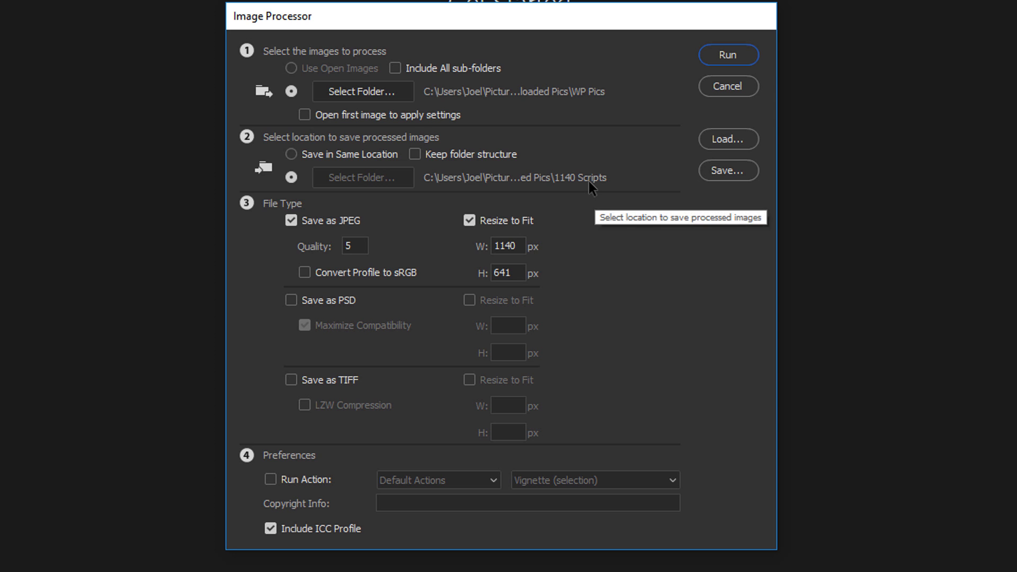
{"action": "left_click", "coordinate": [470, 221]}
{"action": "left_click", "coordinate": [470, 221]}
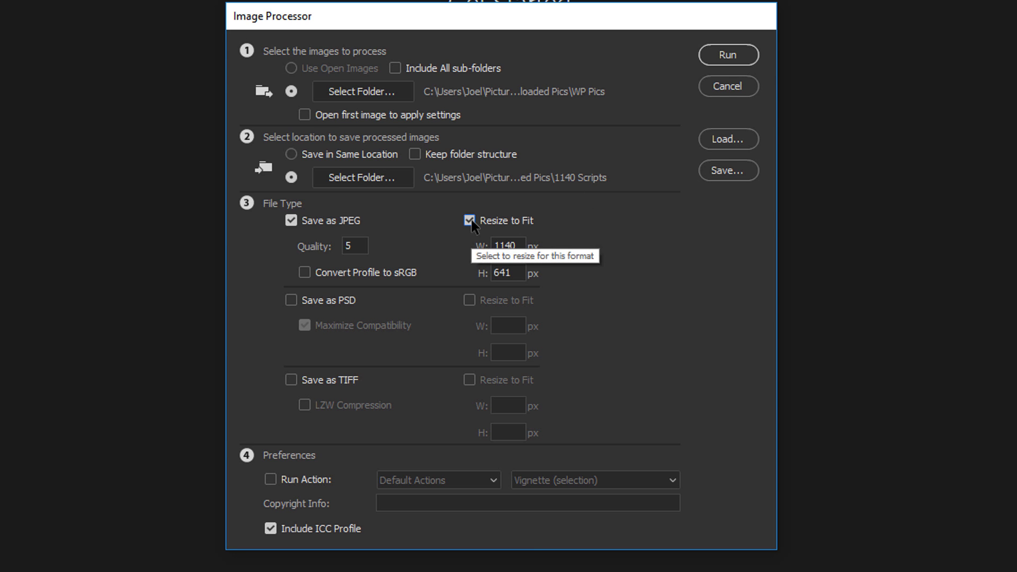
{"action": "left_click", "coordinate": [470, 220]}
{"action": "left_click", "coordinate": [470, 221]}
{"action": "left_click", "coordinate": [522, 247]}
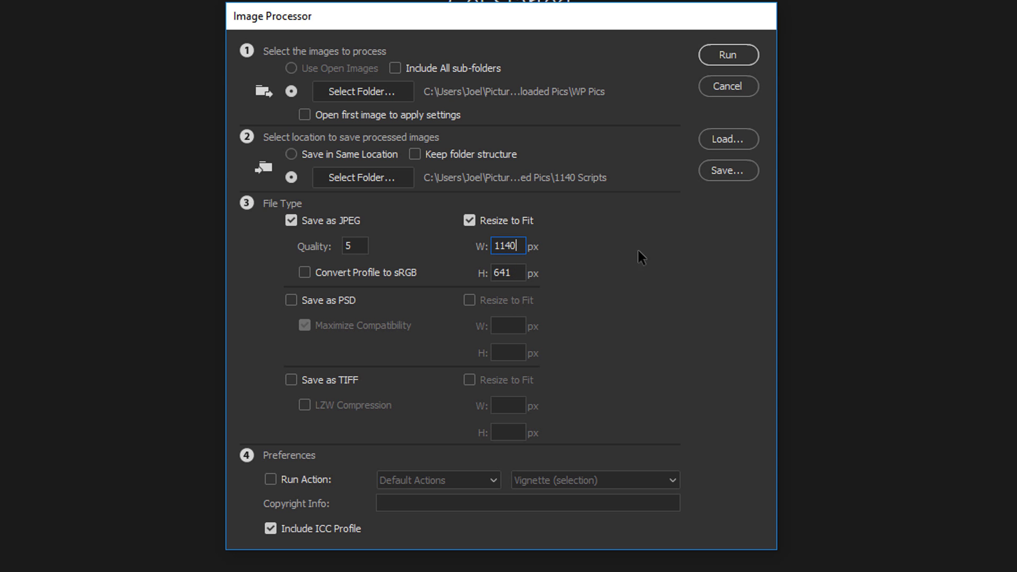
{"action": "left_click", "coordinate": [735, 55]}
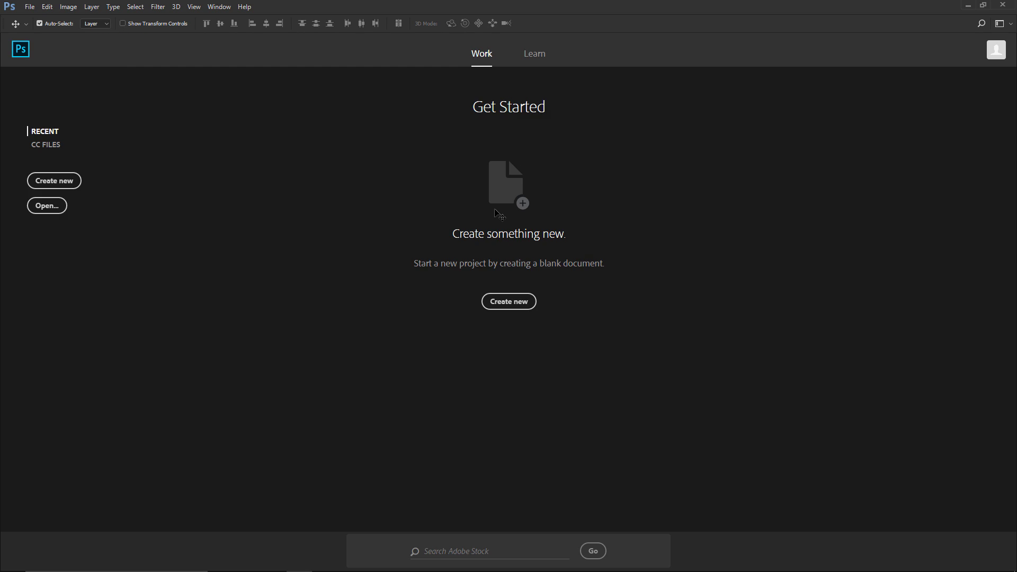
- Bring the WP Pics and Downloaded Pics windows forward and open 1140 Scripts\JPEG
{"action": "key", "text": "super+Tab"}
{"action": "left_click", "coordinate": [729, 248]}
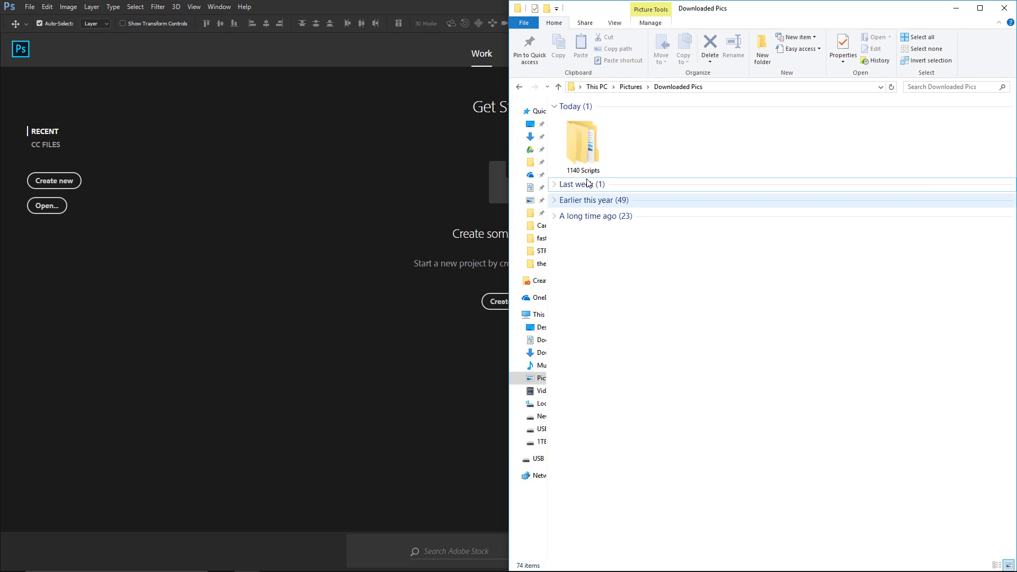
{"action": "key", "text": "super+Tab"}
{"action": "left_click", "coordinate": [819, 273]}
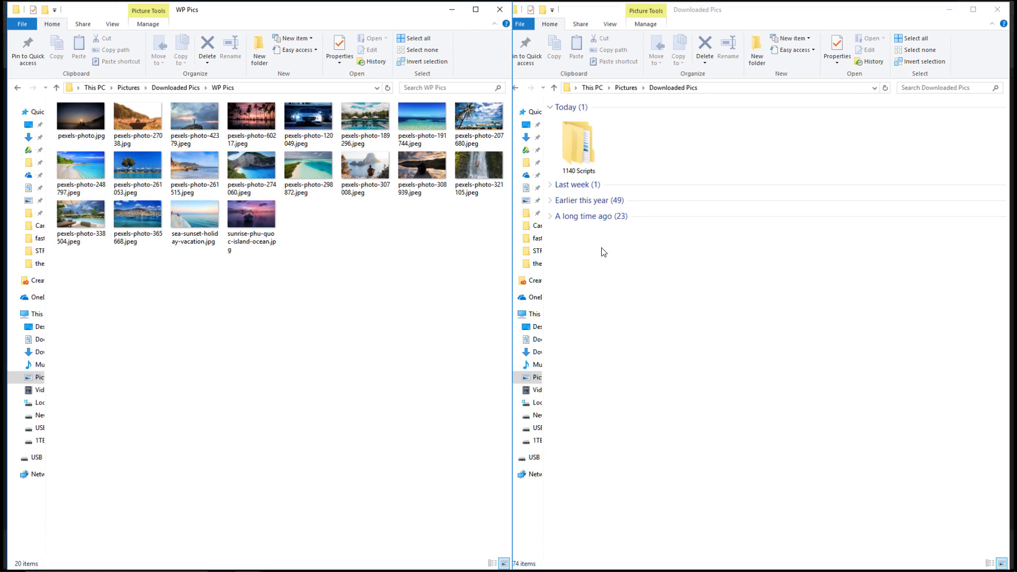
{"action": "double_click", "coordinate": [572, 145]}
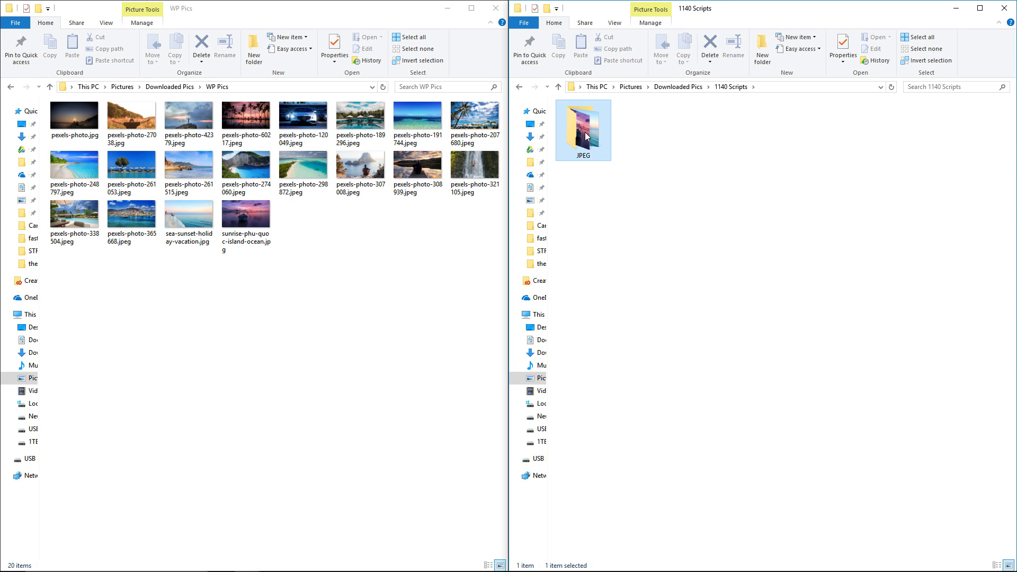
{"action": "double_click", "coordinate": [584, 132]}
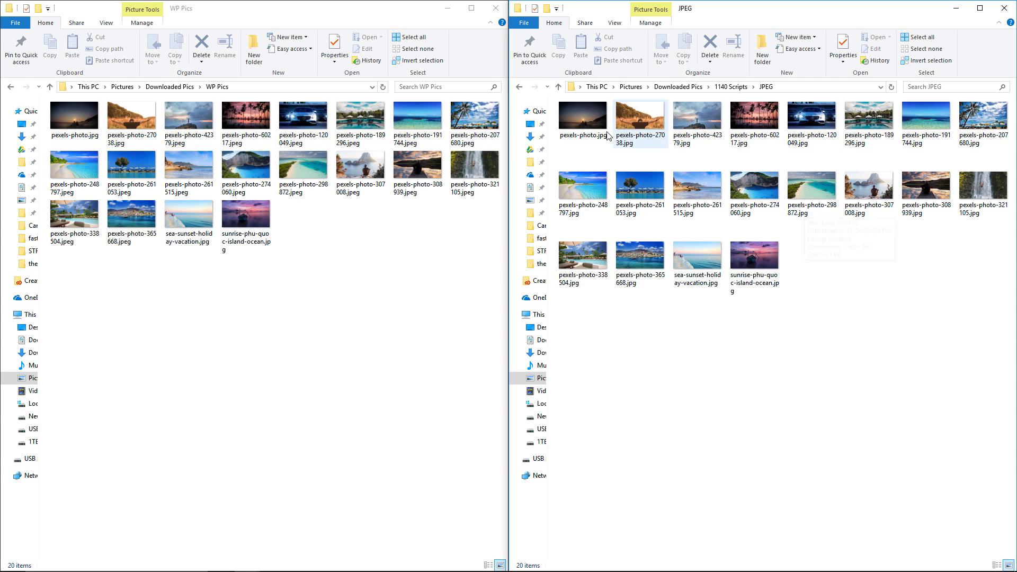
- Compare the 1140 × 641 resized photos against the original pexels-photo-120049.jpeg dimensions
{"action": "mouse_move", "coordinate": [593, 126]}
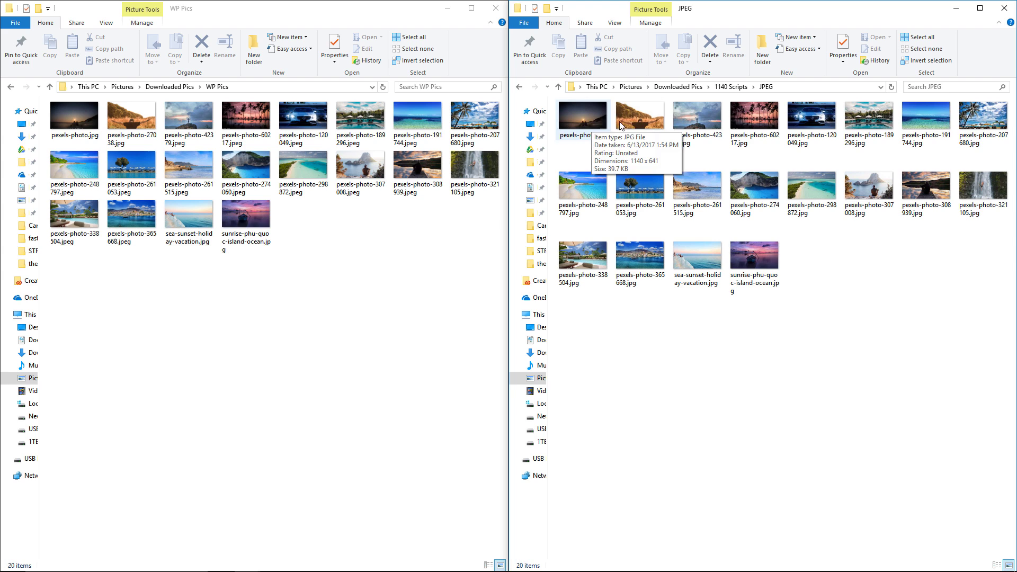
{"action": "mouse_move", "coordinate": [647, 125]}
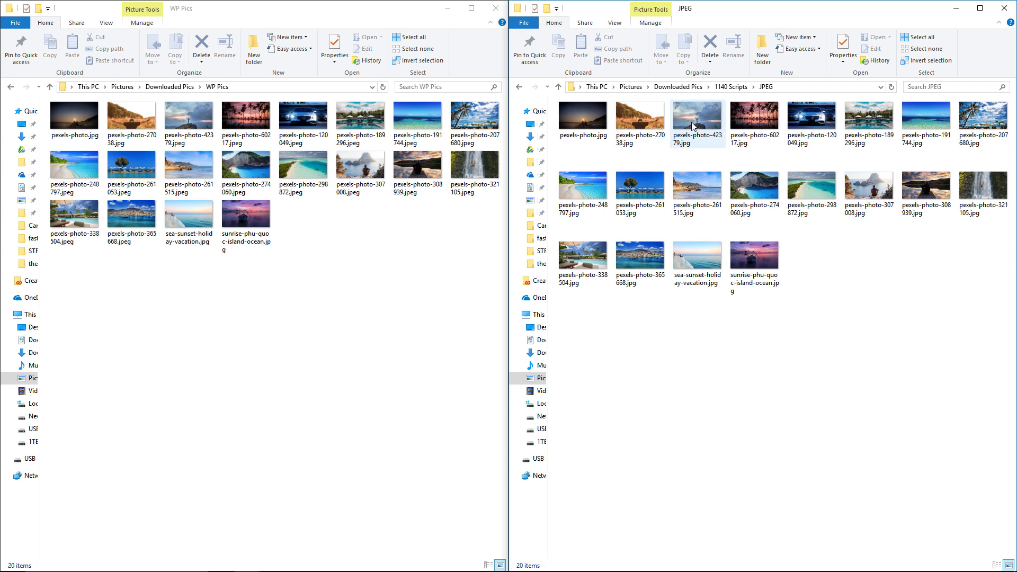
{"action": "left_click", "coordinate": [319, 135]}
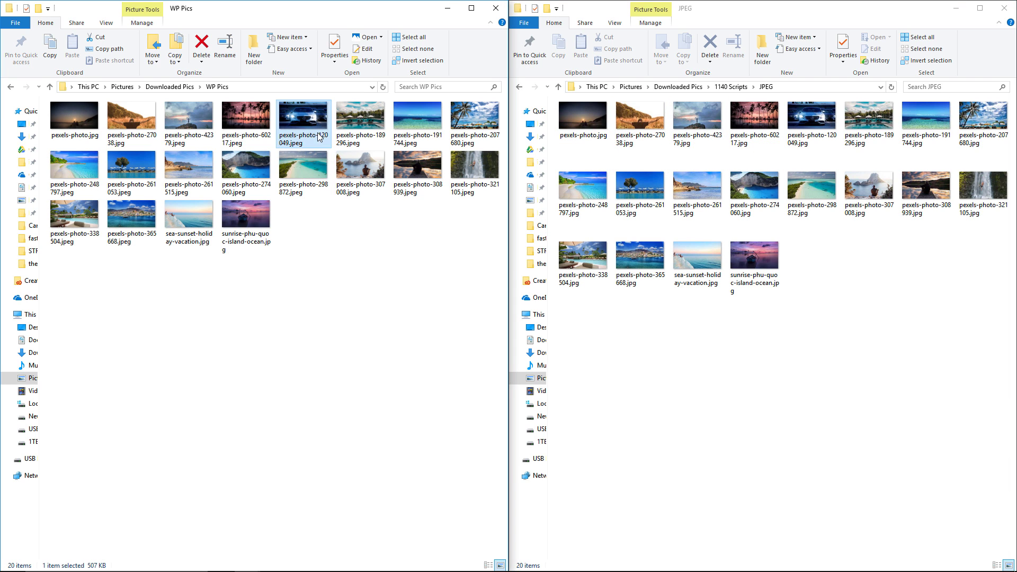
{"action": "mouse_move", "coordinate": [312, 126]}
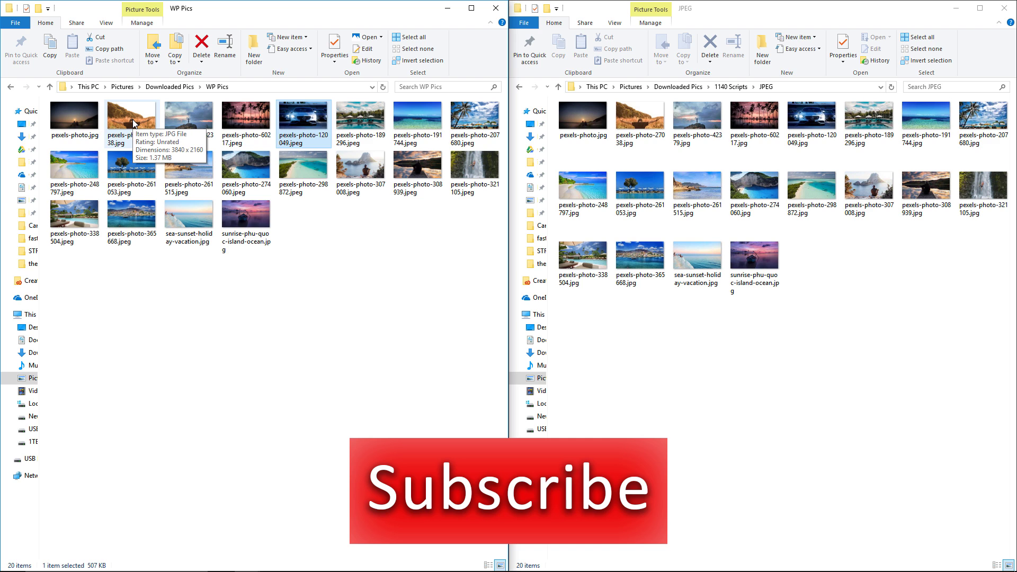
{"action": "left_click", "coordinate": [626, 116]}
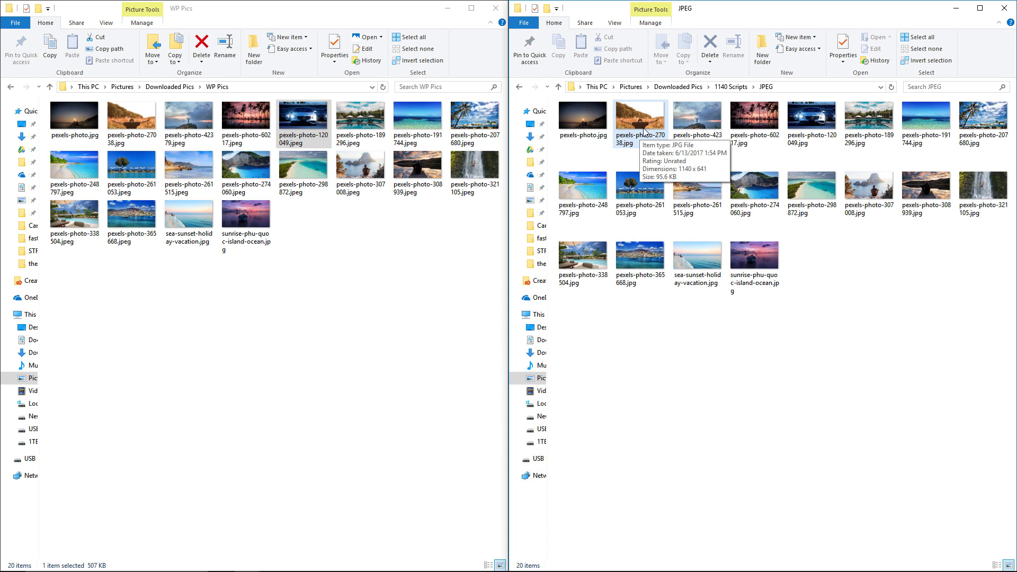
- Drag pexels-photo-120049.jpeg from the WP Pics window into Photoshop to open it
{"action": "key", "text": "super+Tab"}
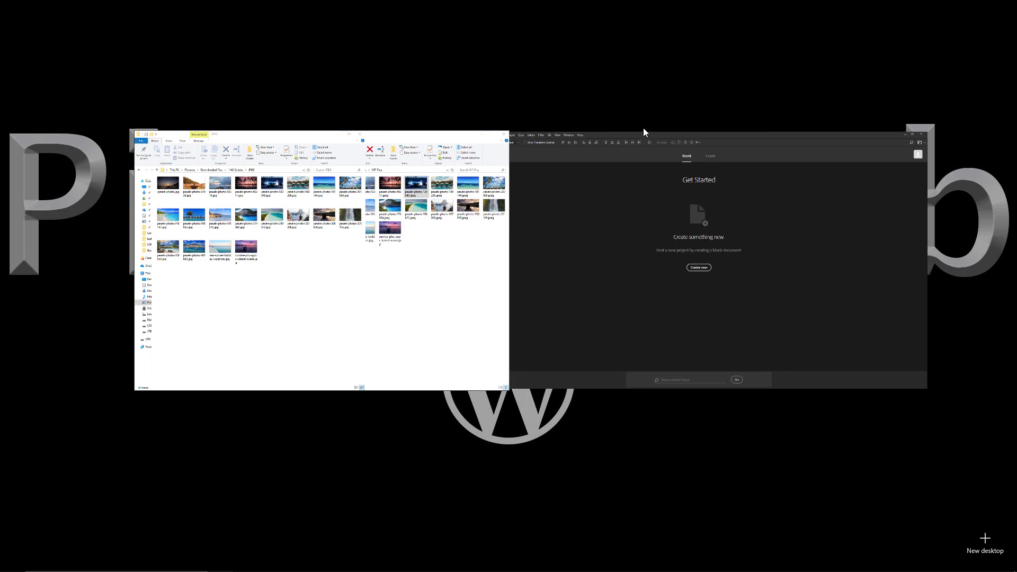
{"action": "left_click", "coordinate": [675, 206]}
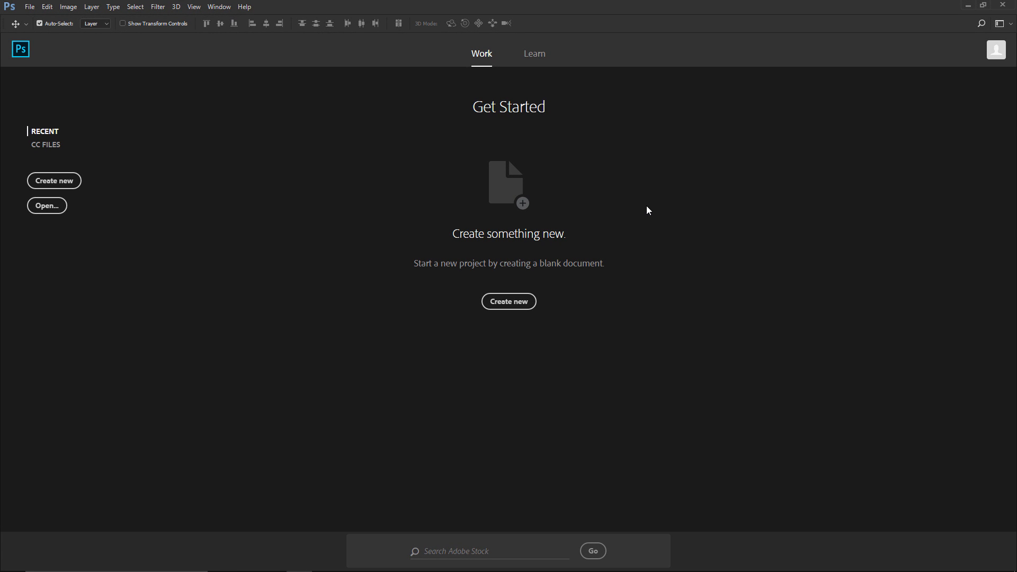
{"action": "key", "text": "super+Tab"}
{"action": "left_click", "coordinate": [621, 127]}
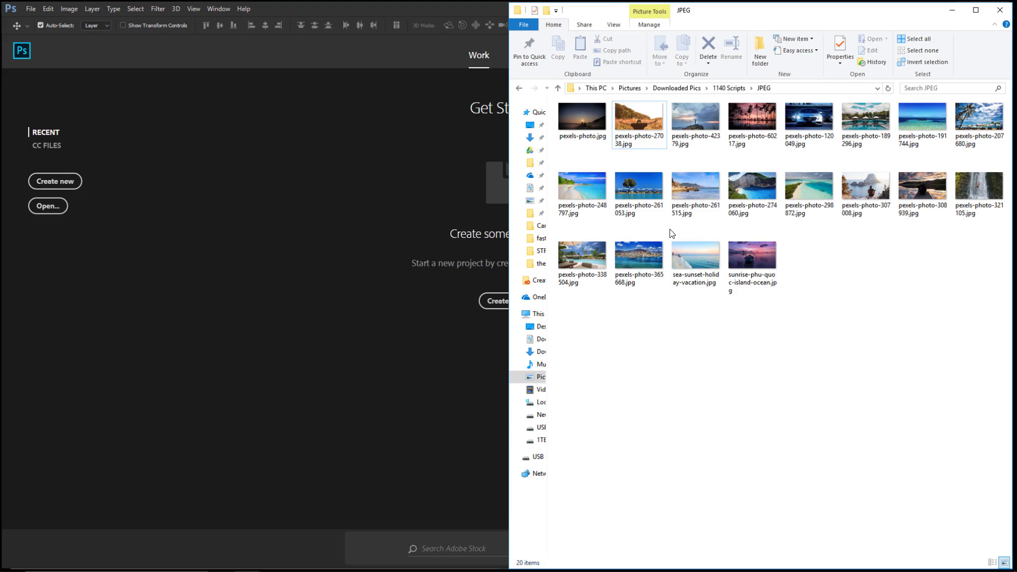
{"action": "key", "text": "super+Tab"}
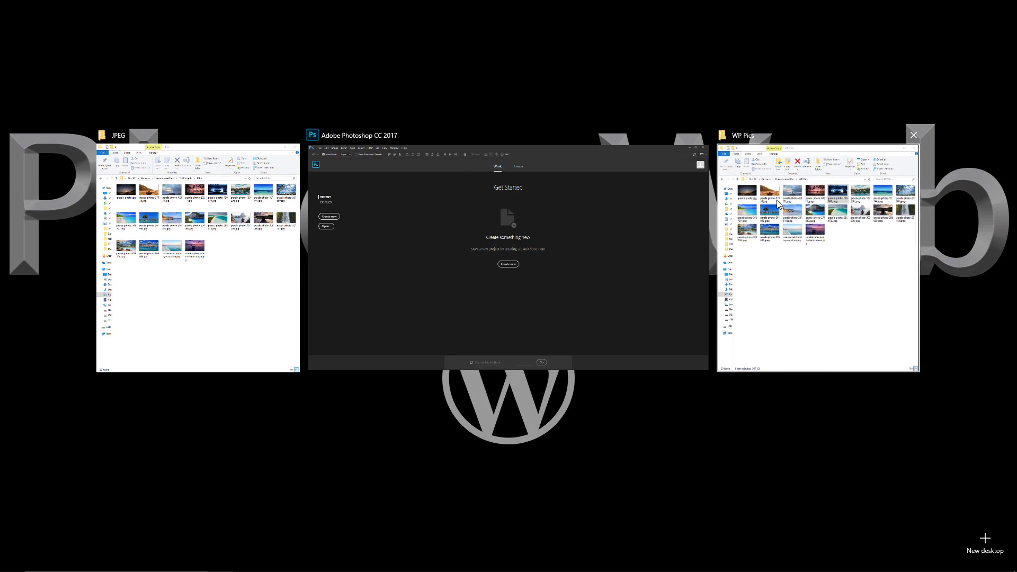
{"action": "left_click", "coordinate": [196, 233]}
{"action": "left_click", "coordinate": [956, 8]}
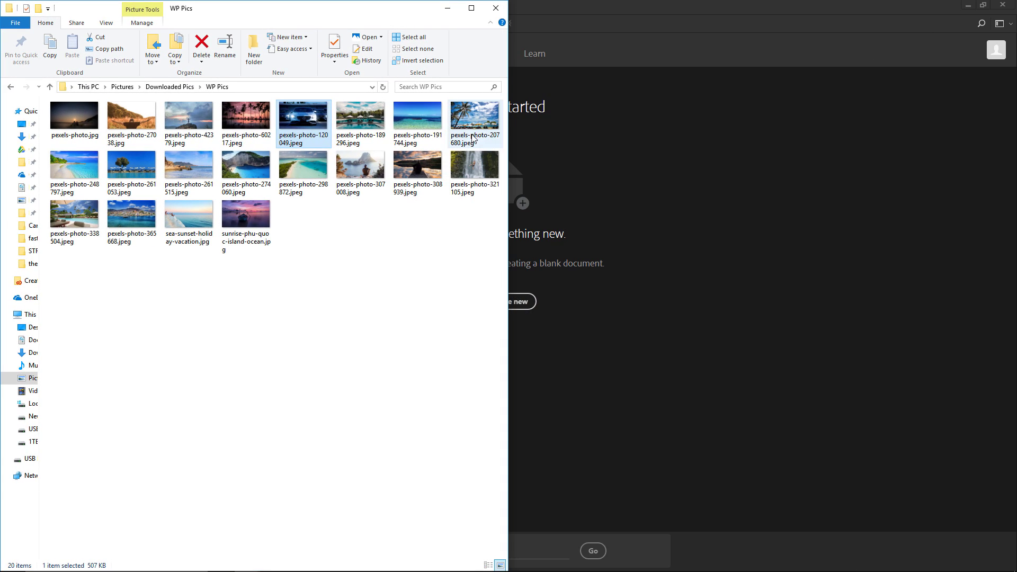
{"action": "left_click_drag", "start_coordinate": [310, 123], "coordinate": [650, 206]}
- Check in Image Size that the photo is 3840 × 2160, closing it unchanged
{"action": "left_click", "coordinate": [68, 7]}
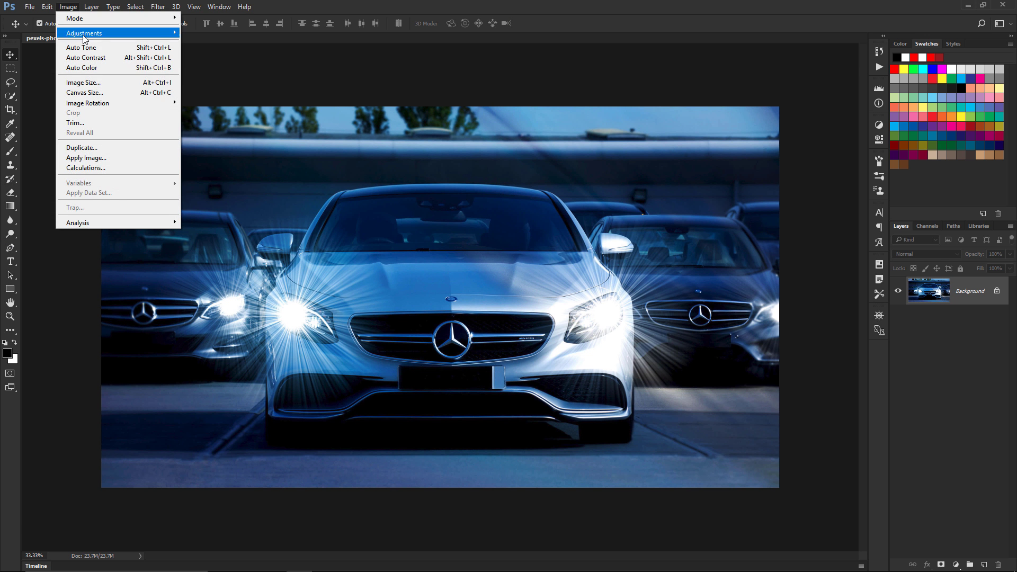
{"action": "left_click", "coordinate": [96, 84]}
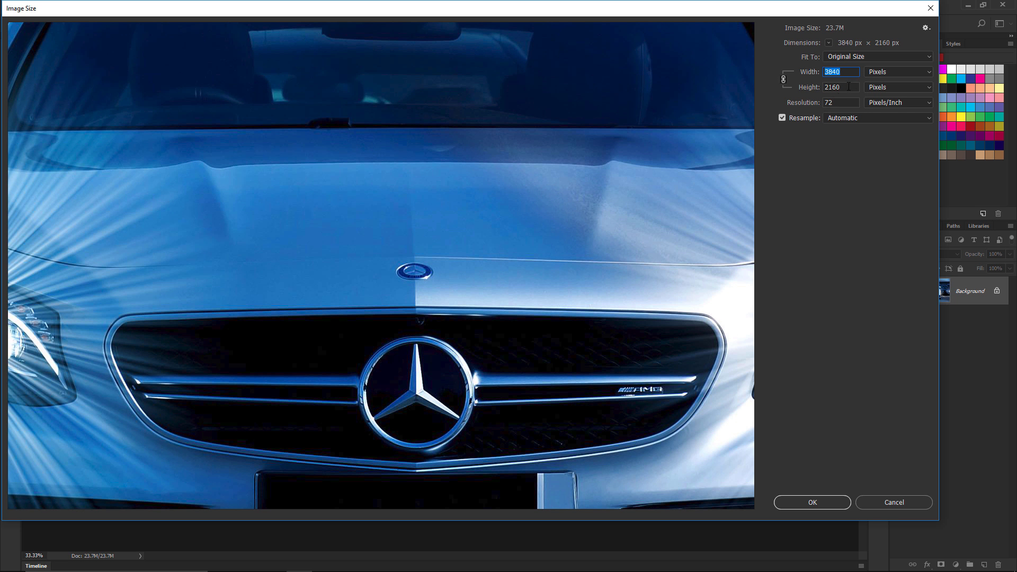
{"action": "left_click", "coordinate": [847, 502]}
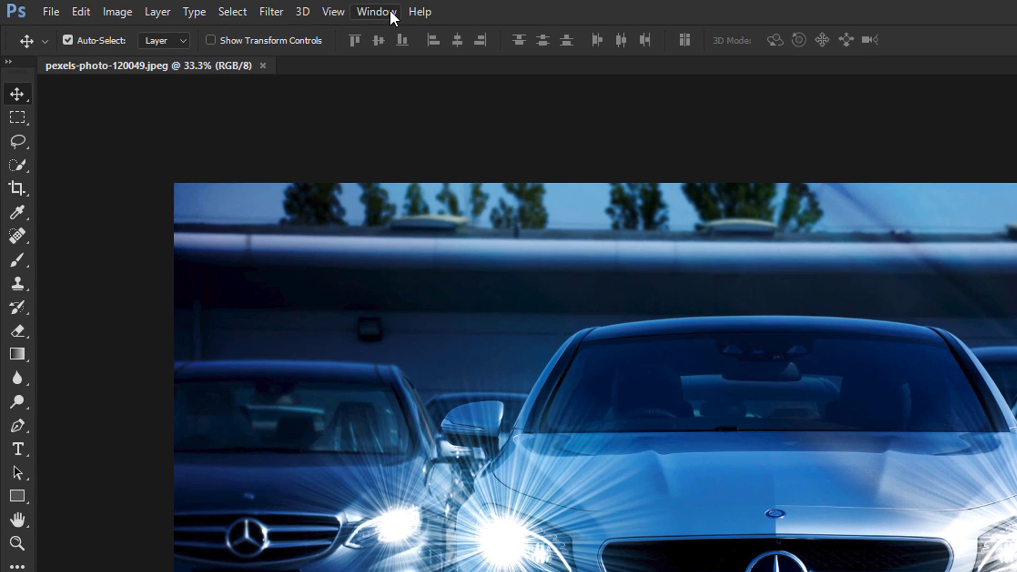
- Show the Actions panel and start recording a new action 'Image Resize' in Default Actions
{"action": "left_click", "coordinate": [288, 8]}
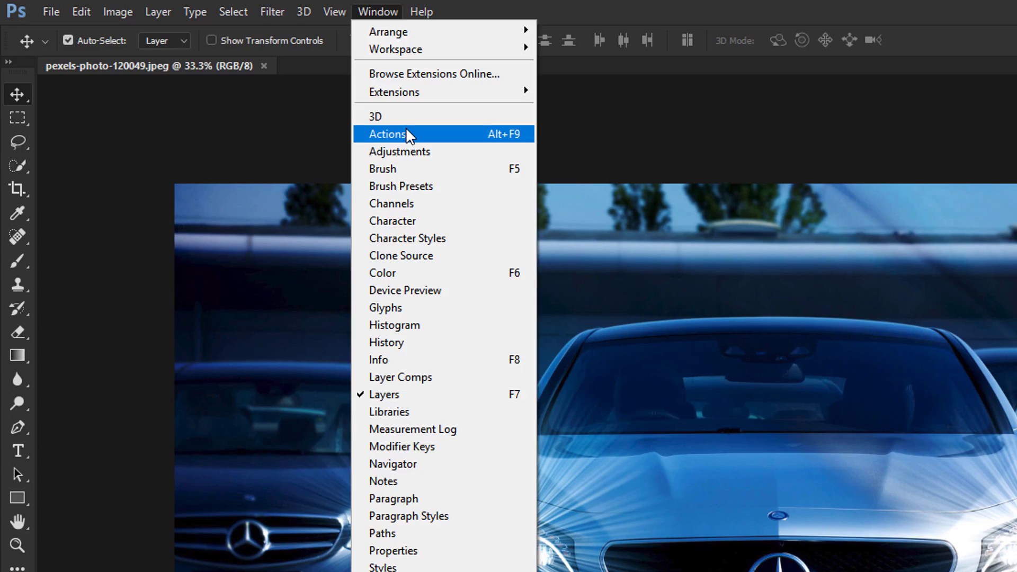
{"action": "left_click", "coordinate": [280, 100]}
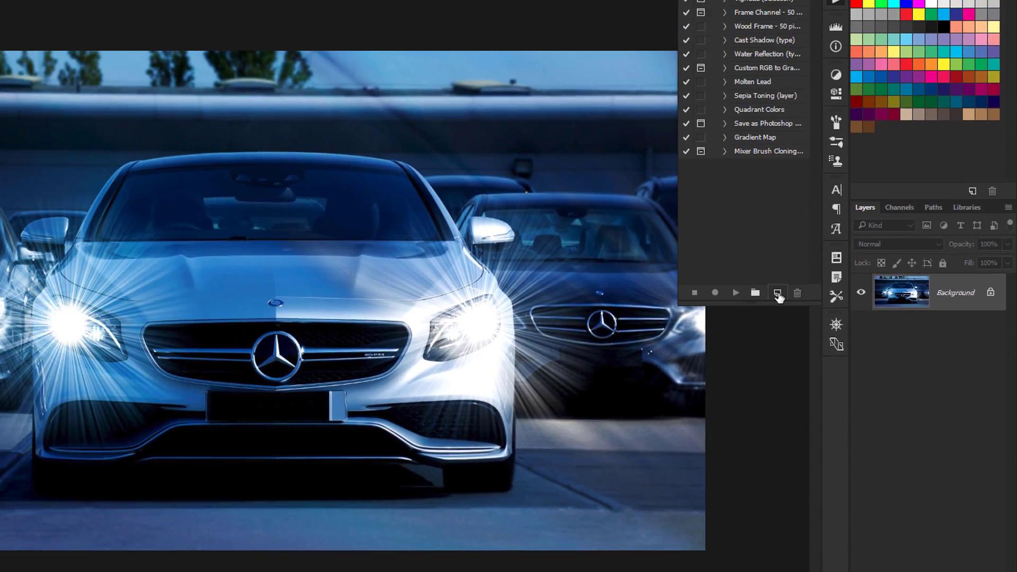
{"action": "left_click", "coordinate": [777, 293]}
{"action": "type", "text": "Ima"}
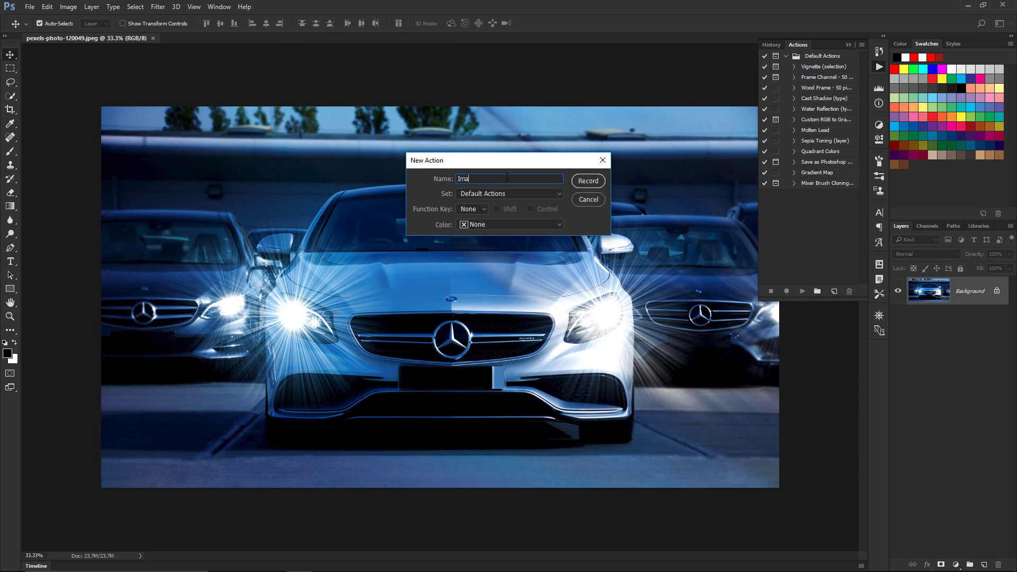
{"action": "type", "text": "ge Resize"}
{"action": "left_click", "coordinate": [586, 180]}
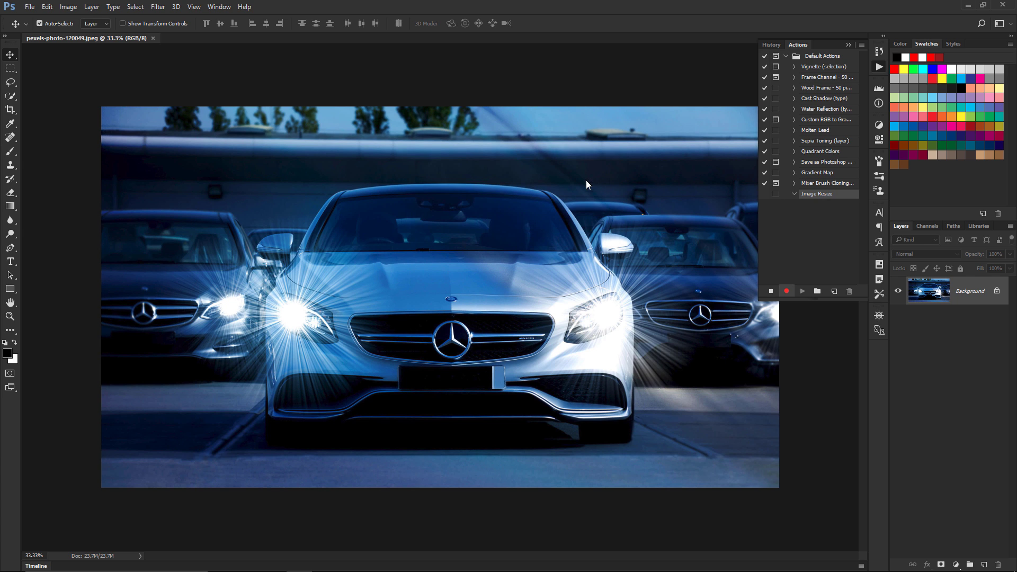
{"action": "left_click", "coordinate": [216, 6]}
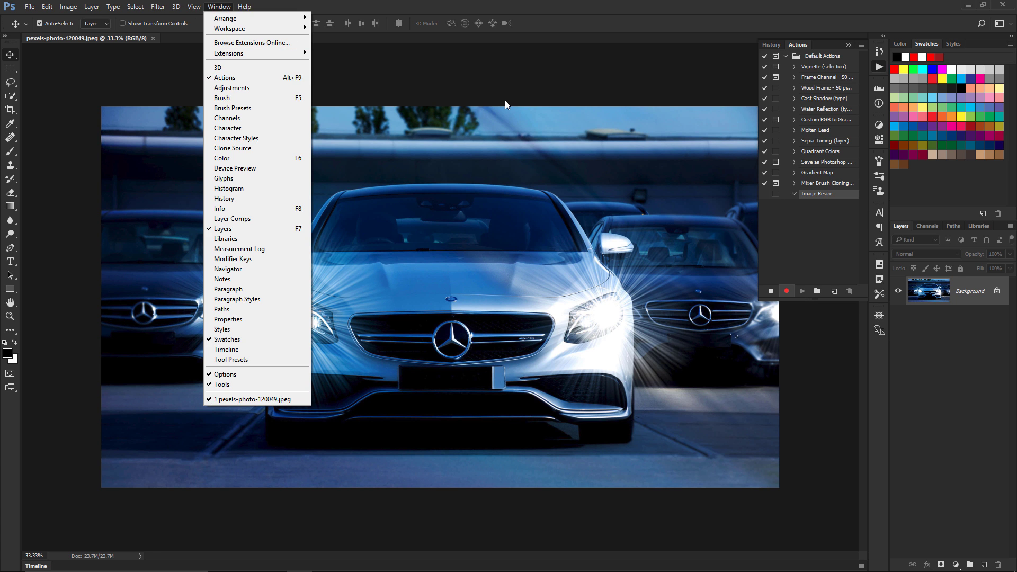
{"action": "left_click", "coordinate": [524, 102]}
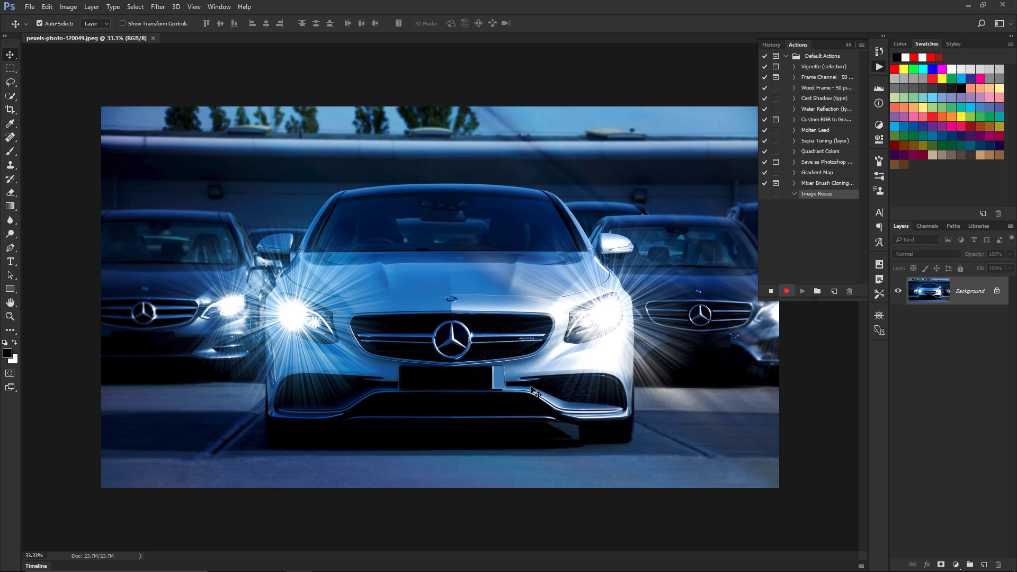
- Set the car photo's Image Size width to 1140 px (height 641), then zoom in
{"action": "left_click", "coordinate": [69, 7]}
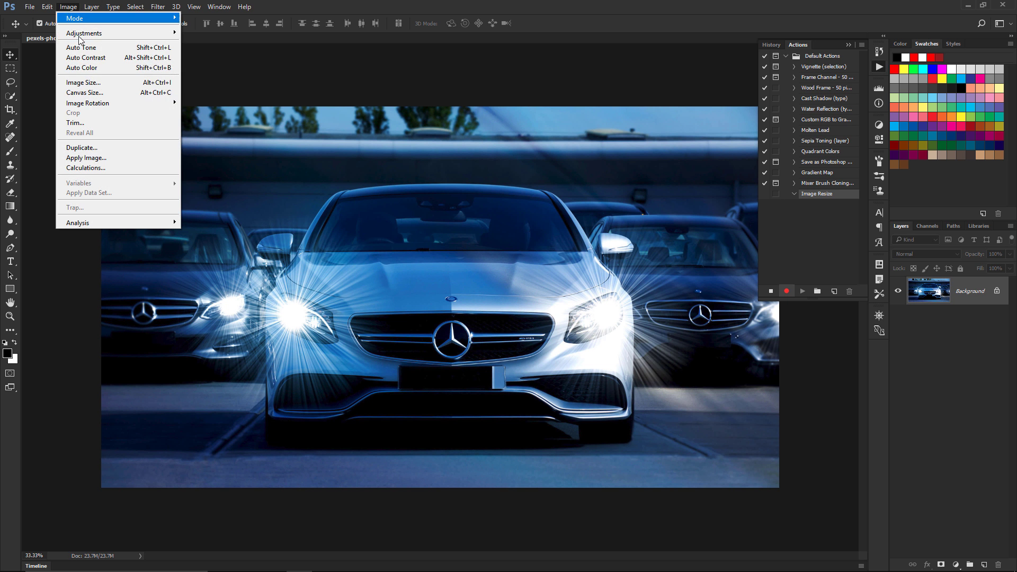
{"action": "left_click", "coordinate": [83, 83]}
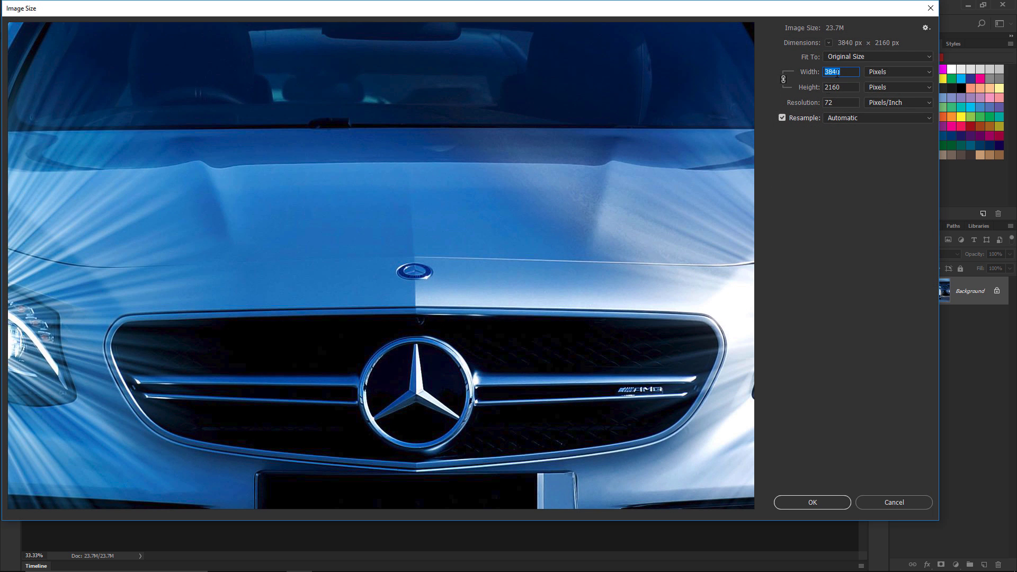
{"action": "type", "text": "1140"}
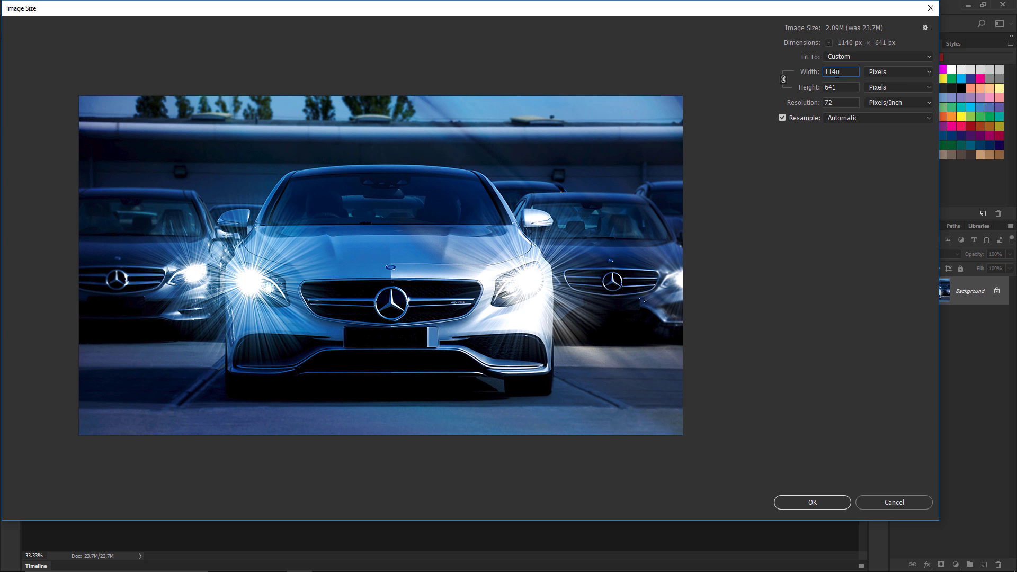
{"action": "left_click", "coordinate": [802, 503]}
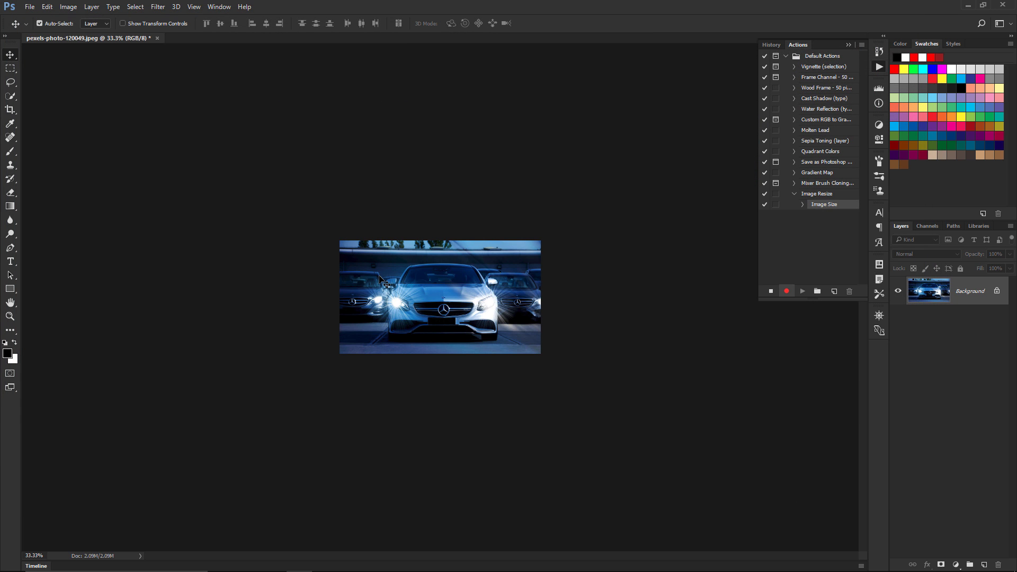
{"action": "key", "text": "ctrl+plus"}
{"action": "key", "text": "ctrl+plus"}
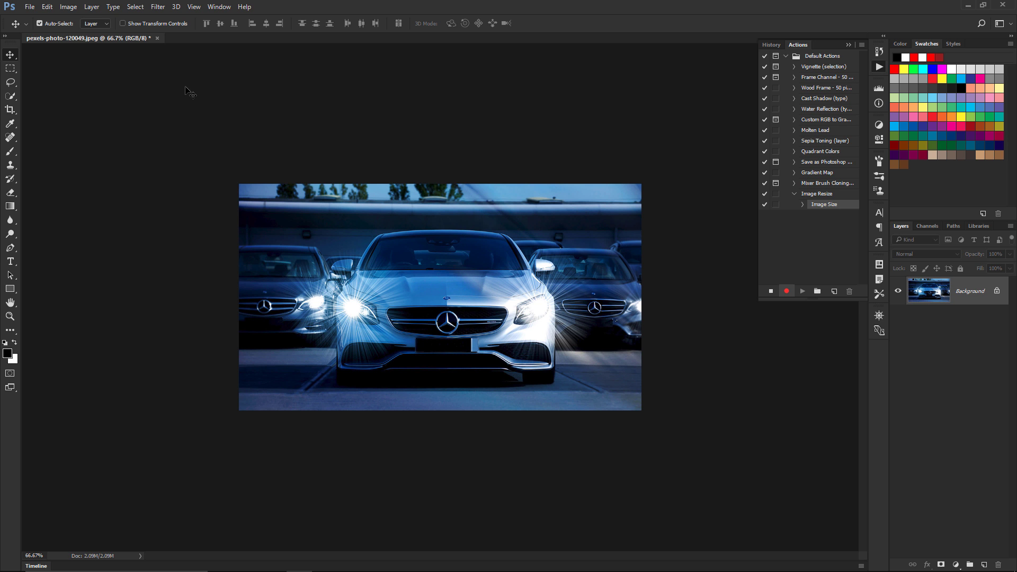
- Save the photo into a new '1140 Action' folder under Downloaded Pics as a quality-12 JPEG
{"action": "left_click", "coordinate": [29, 8]}
{"action": "left_click", "coordinate": [75, 123]}
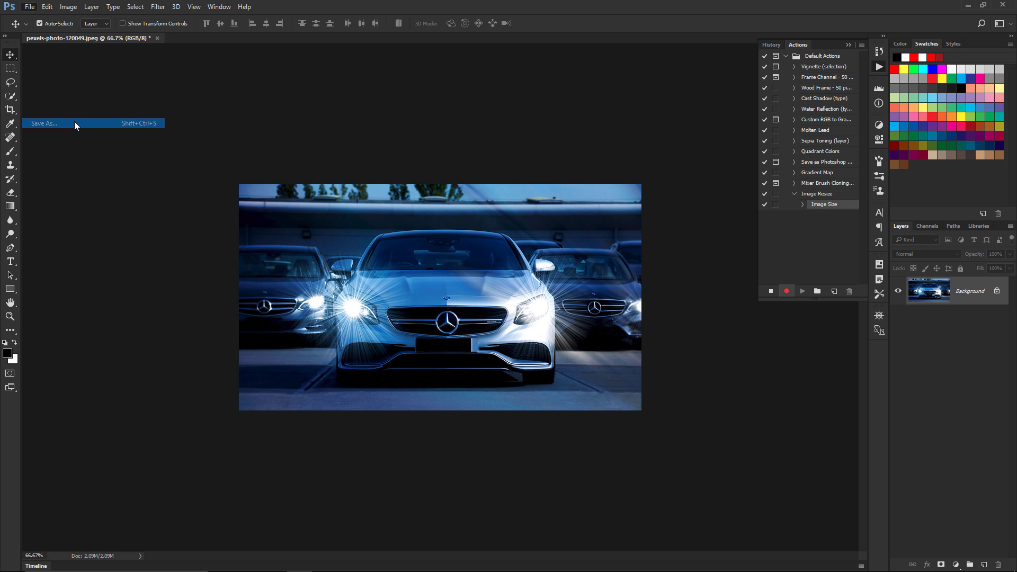
{"action": "left_click", "coordinate": [180, 25]}
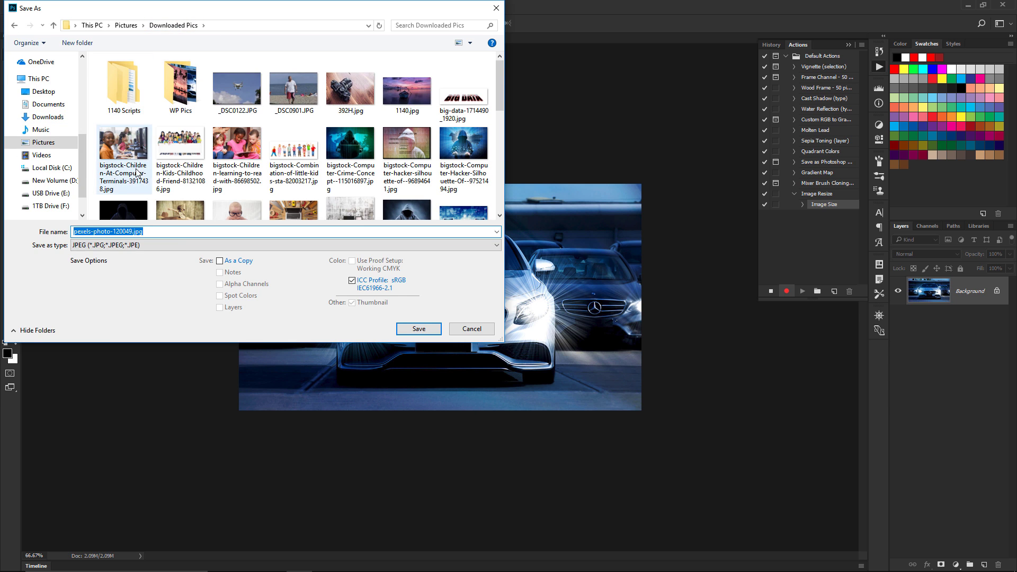
{"action": "left_click", "coordinate": [77, 42]}
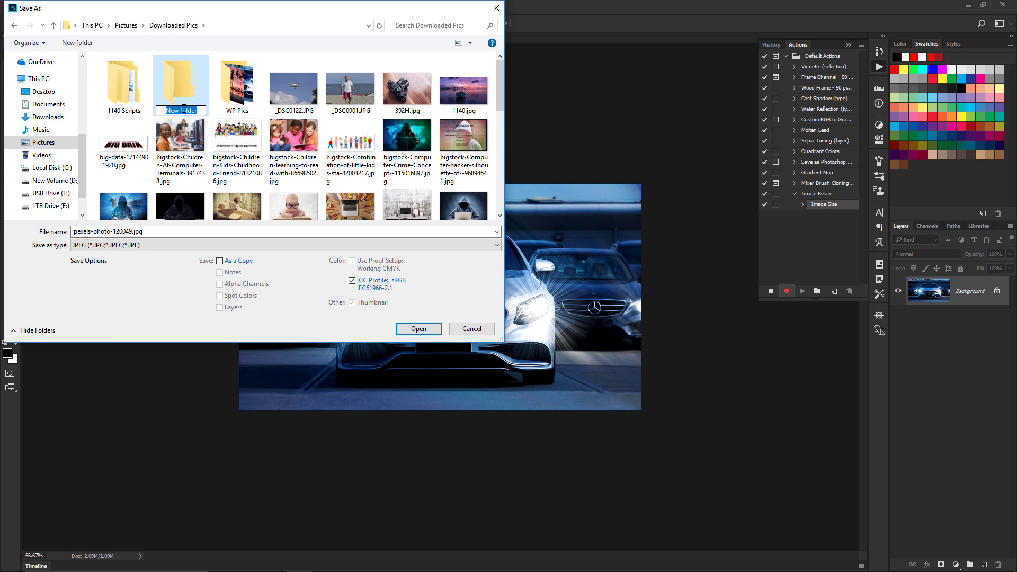
{"action": "type", "text": "1140 Action"}
{"action": "key", "text": "Return"}
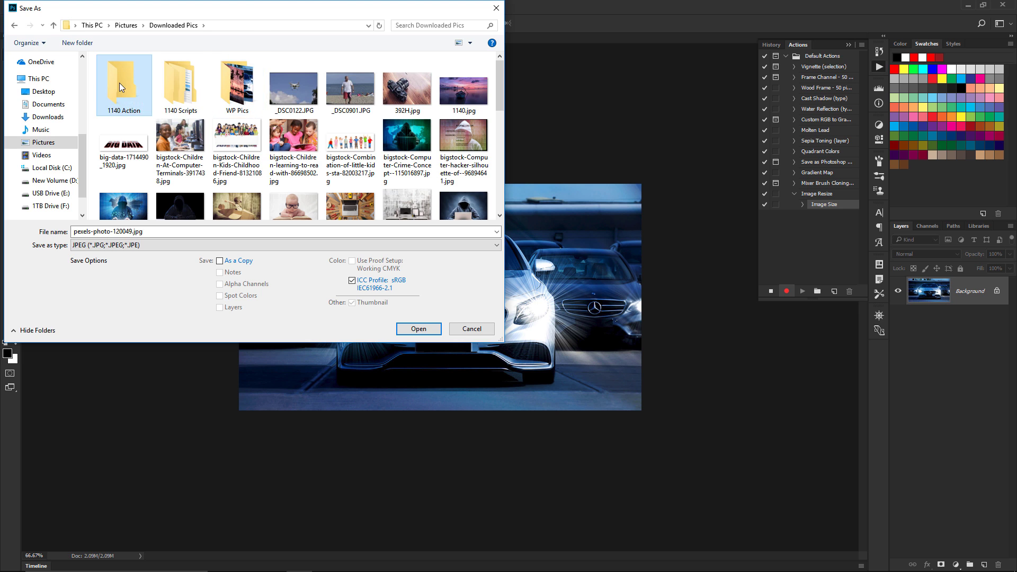
{"action": "double_click", "coordinate": [120, 82]}
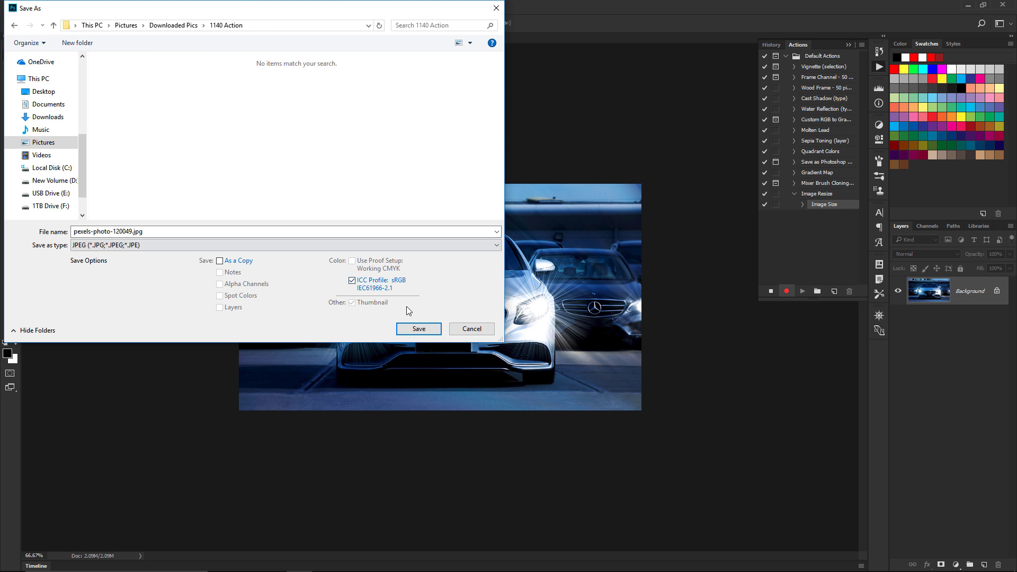
{"action": "left_click", "coordinate": [411, 328]}
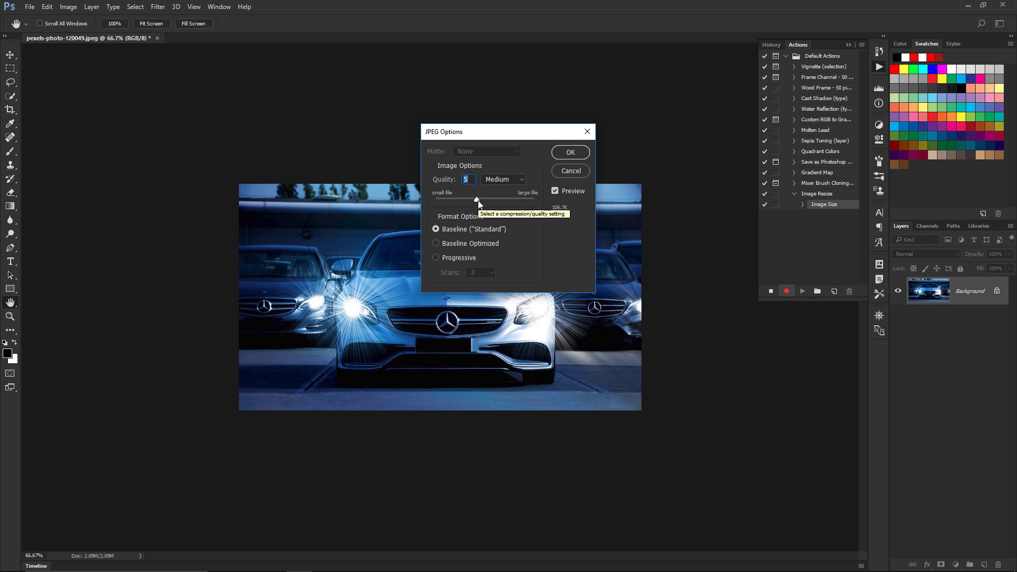
{"action": "left_click_drag", "start_coordinate": [477, 200], "coordinate": [541, 202]}
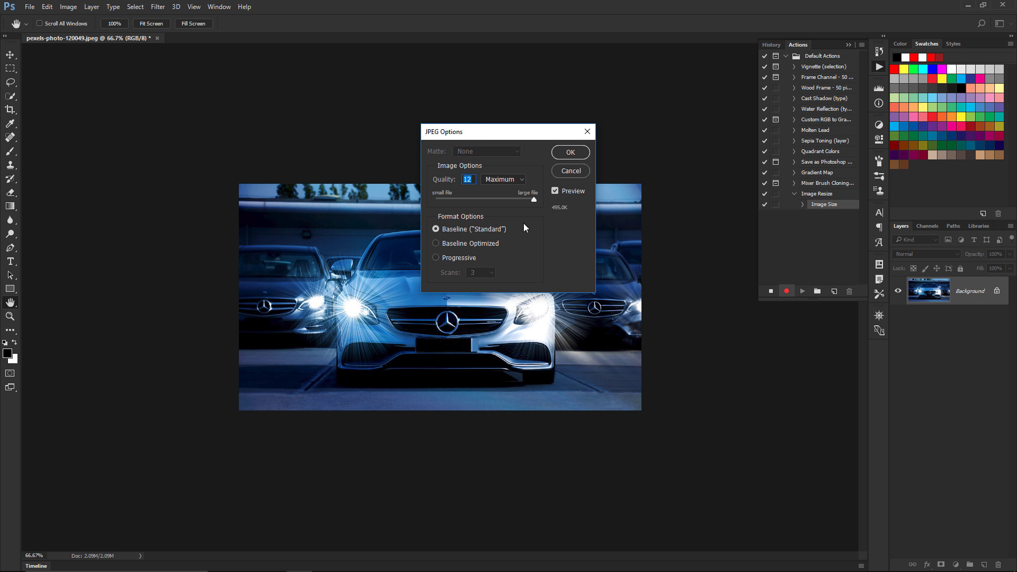
{"action": "left_click", "coordinate": [570, 153]}
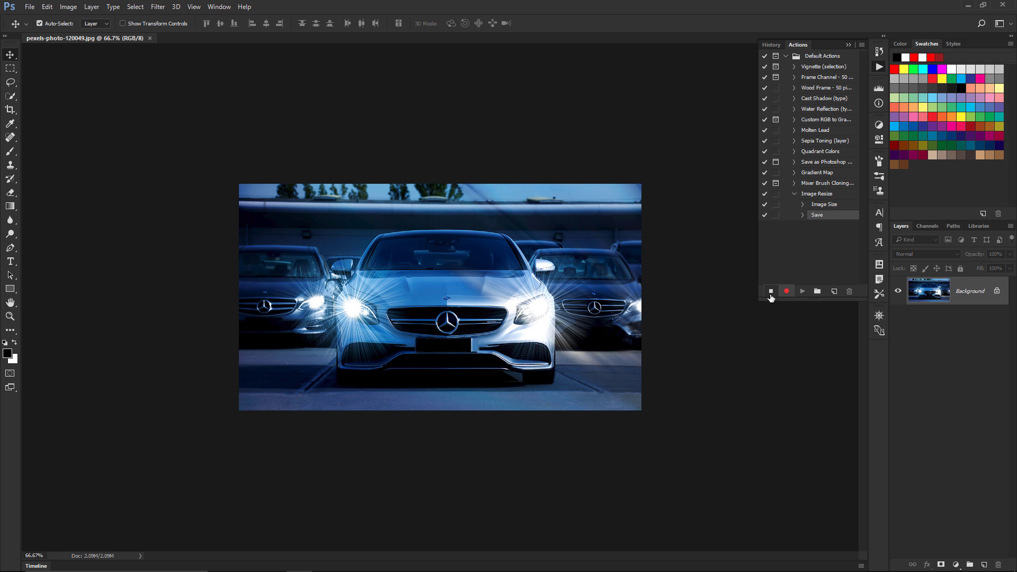
- Stop recording, close the photo, and batch-run Image Resize on the WP Pics folder
{"action": "left_click", "coordinate": [771, 292]}
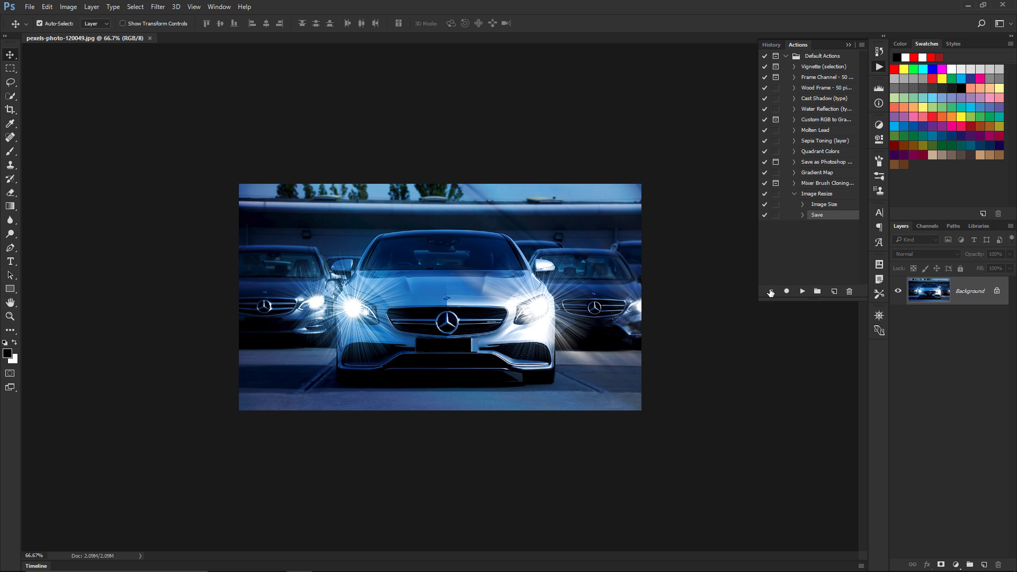
{"action": "left_click", "coordinate": [150, 38]}
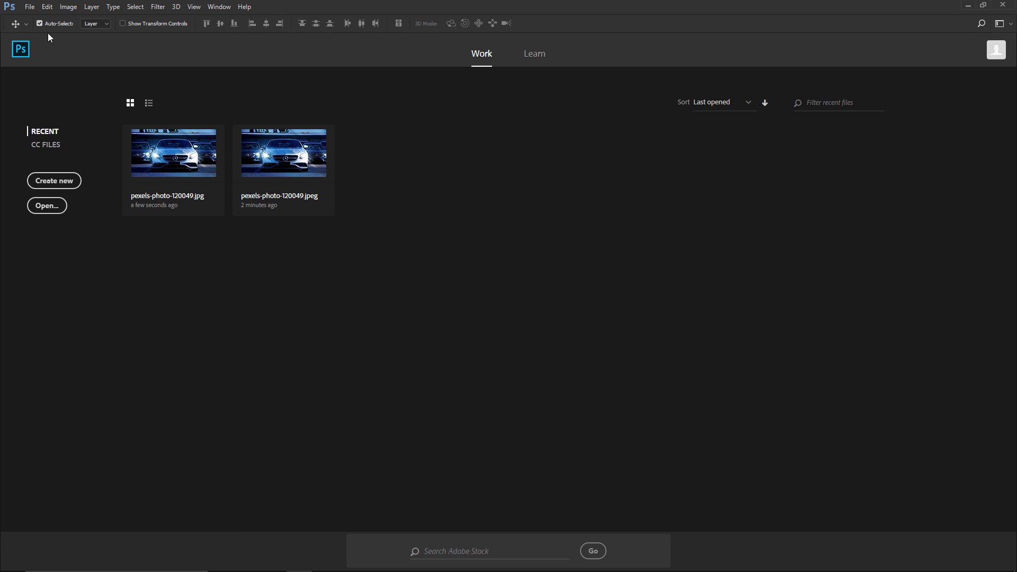
{"action": "left_click", "coordinate": [29, 7]}
{"action": "mouse_move", "coordinate": [64, 239]}
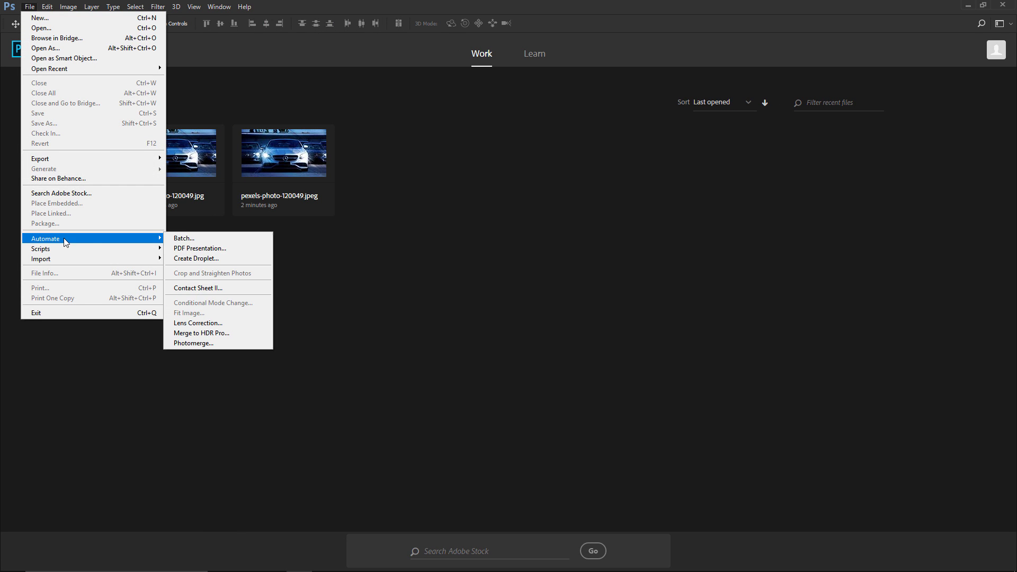
{"action": "left_click", "coordinate": [212, 238]}
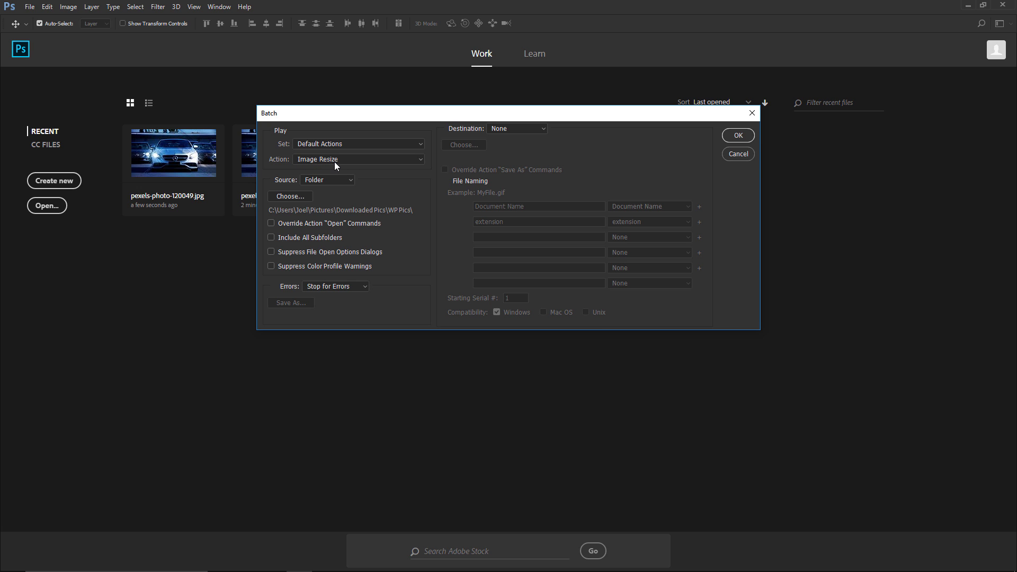
{"action": "left_click", "coordinate": [291, 196]}
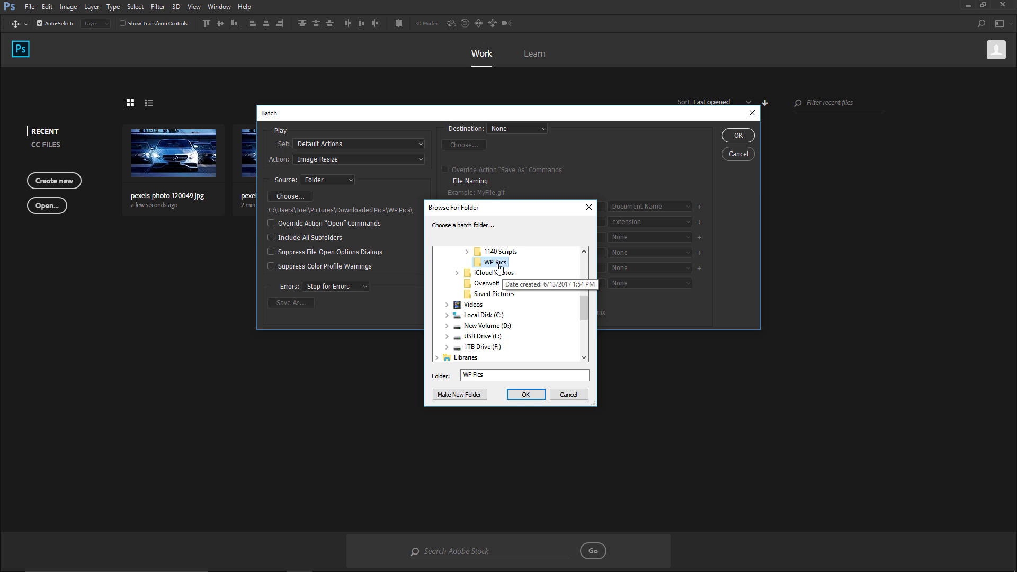
{"action": "left_click", "coordinate": [520, 396]}
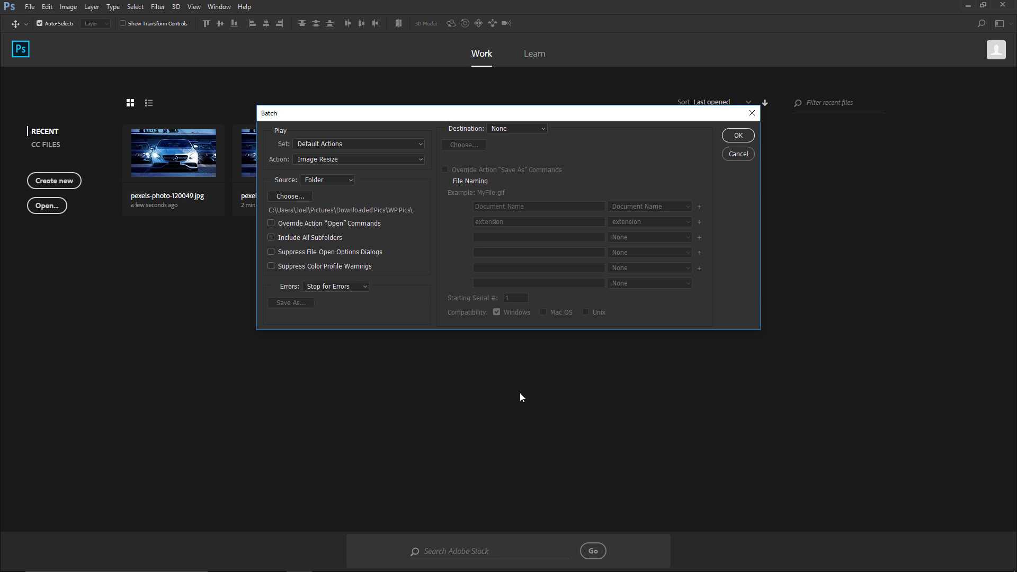
{"action": "left_click", "coordinate": [739, 135]}
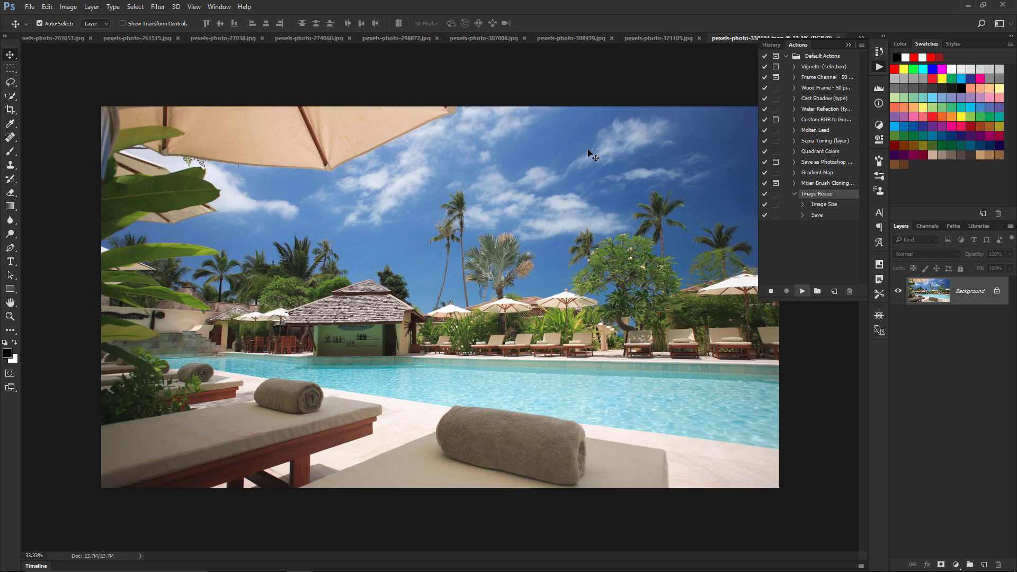
- Snap two Explorer windows side by side and open 1140 Action in the right one
{"action": "key", "text": "super+Tab"}
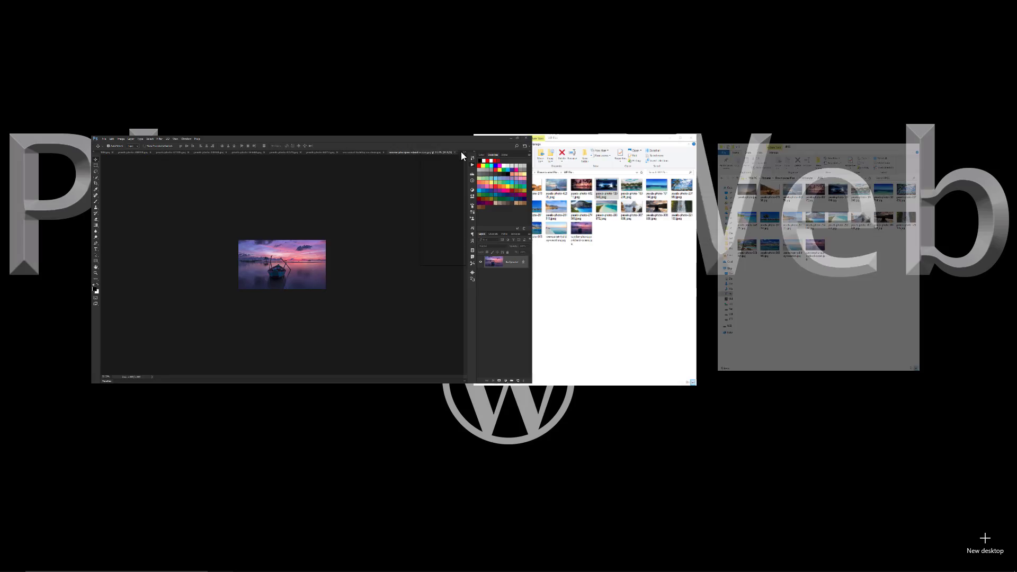
{"action": "left_click", "coordinate": [829, 247]}
{"action": "key", "text": "super+Tab"}
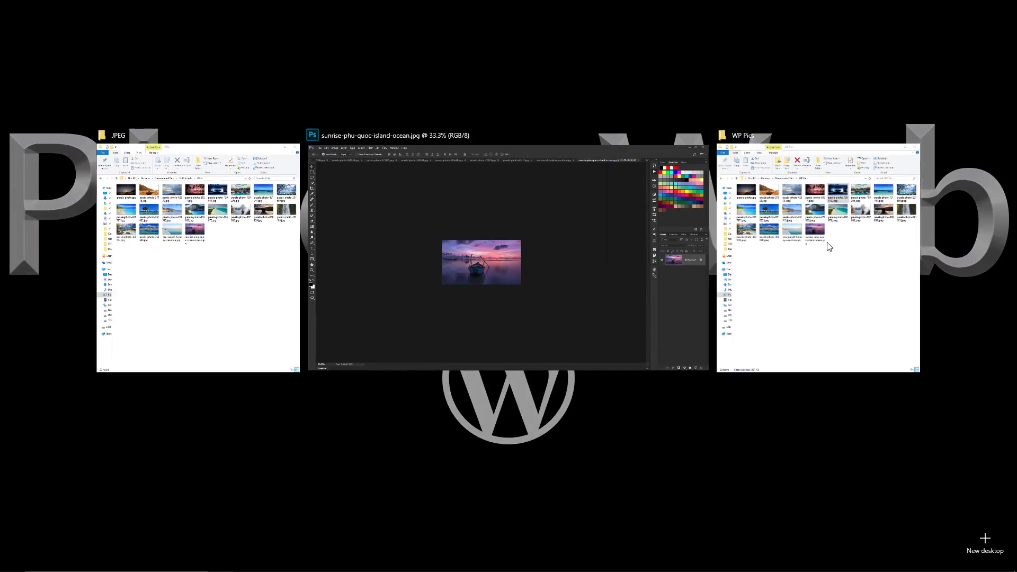
{"action": "left_click", "coordinate": [826, 243]}
{"action": "left_click", "coordinate": [680, 87]}
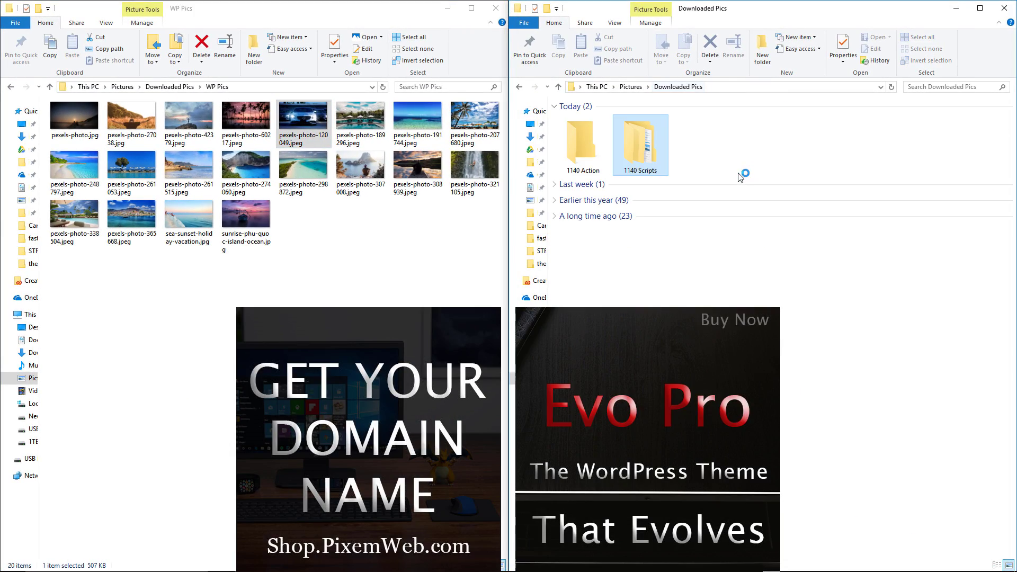
{"action": "double_click", "coordinate": [590, 142]}
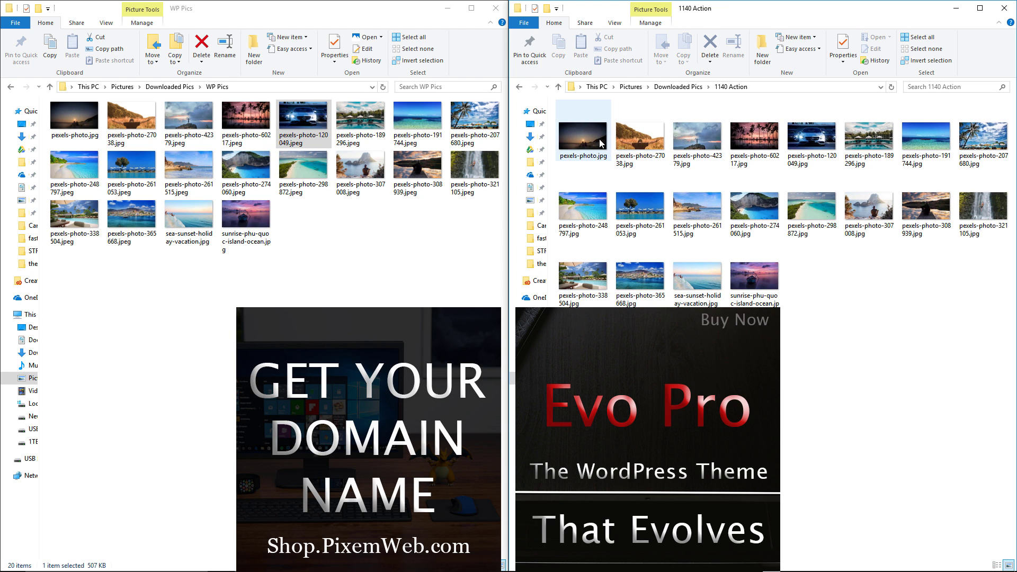
{"action": "left_click", "coordinate": [640, 138]}
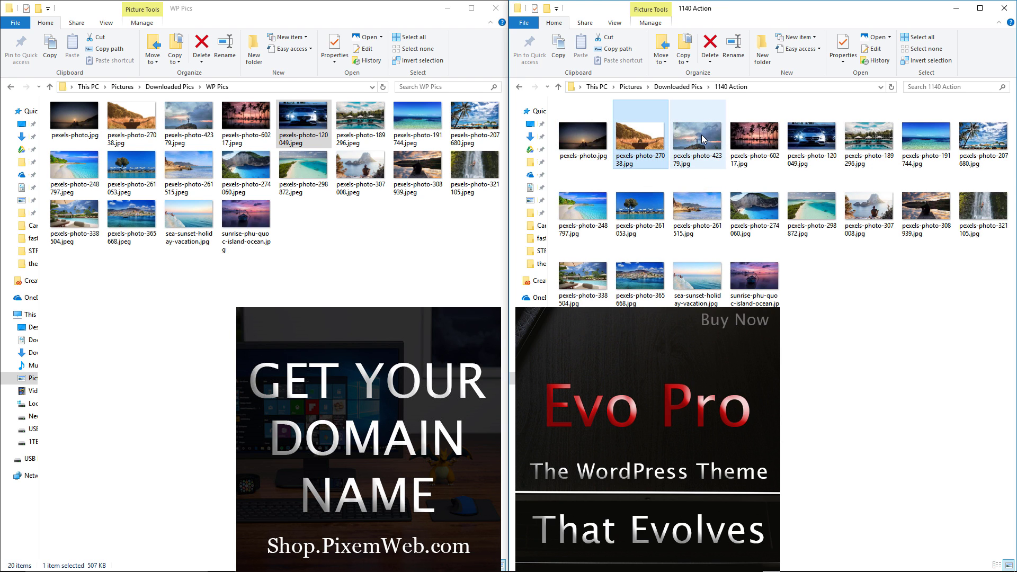
- Open 1140 Scripts\JPEG on the left to compare both outputs, then switch to the browser
{"action": "left_click", "coordinate": [170, 86]}
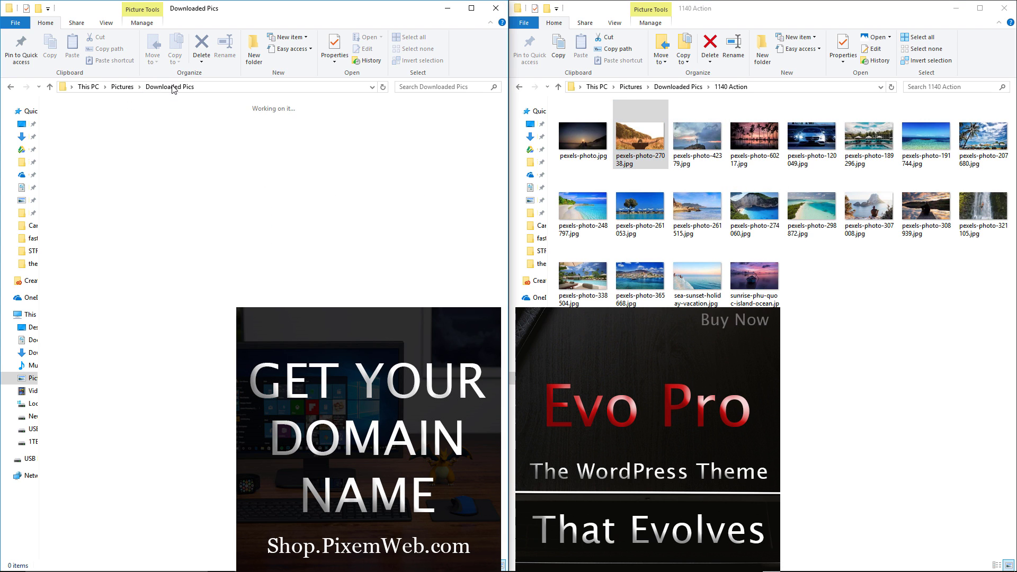
{"action": "double_click", "coordinate": [133, 139]}
{"action": "double_click", "coordinate": [85, 131]}
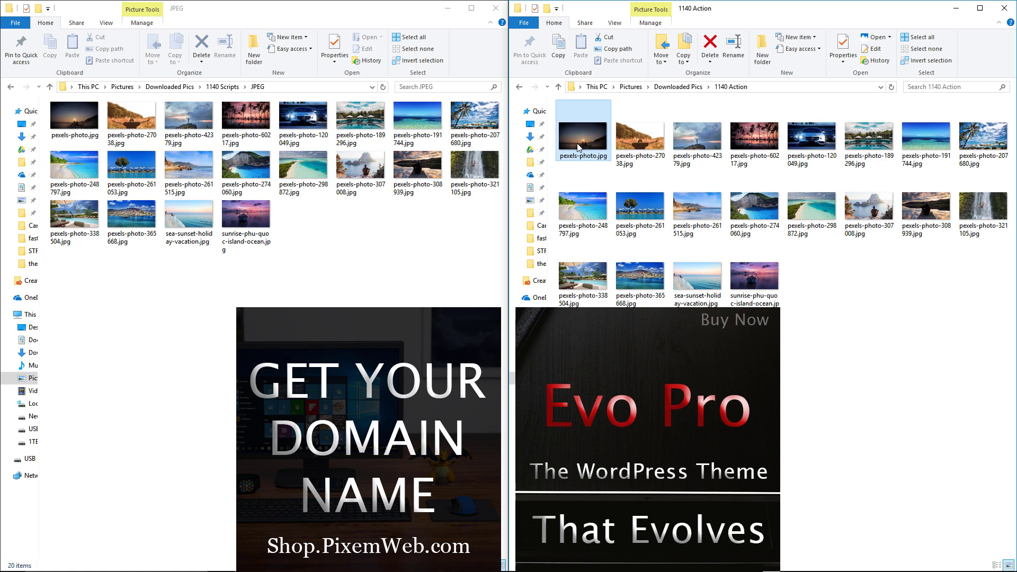
{"action": "left_click", "coordinate": [653, 142]}
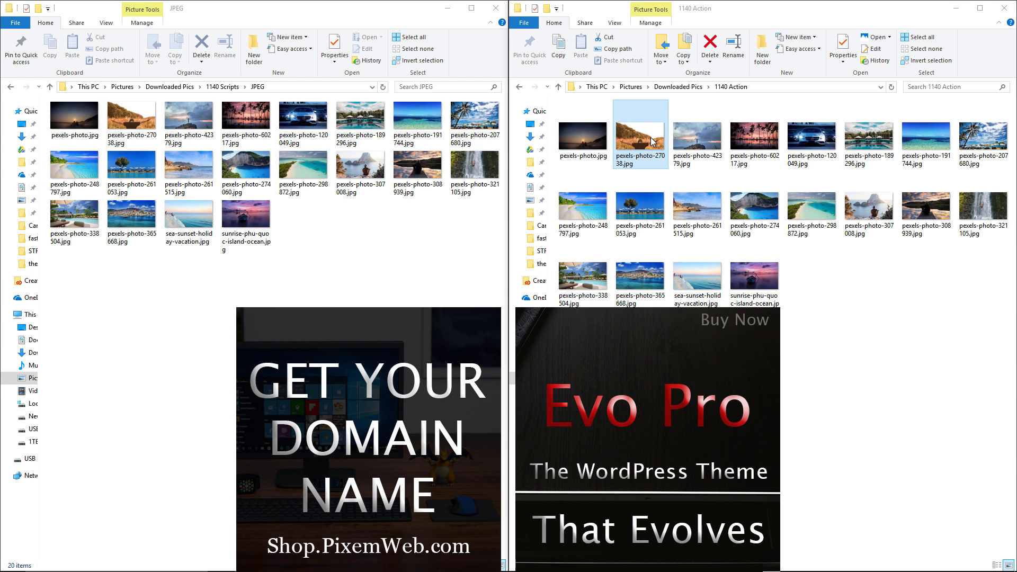
{"action": "left_click", "coordinate": [315, 284]}
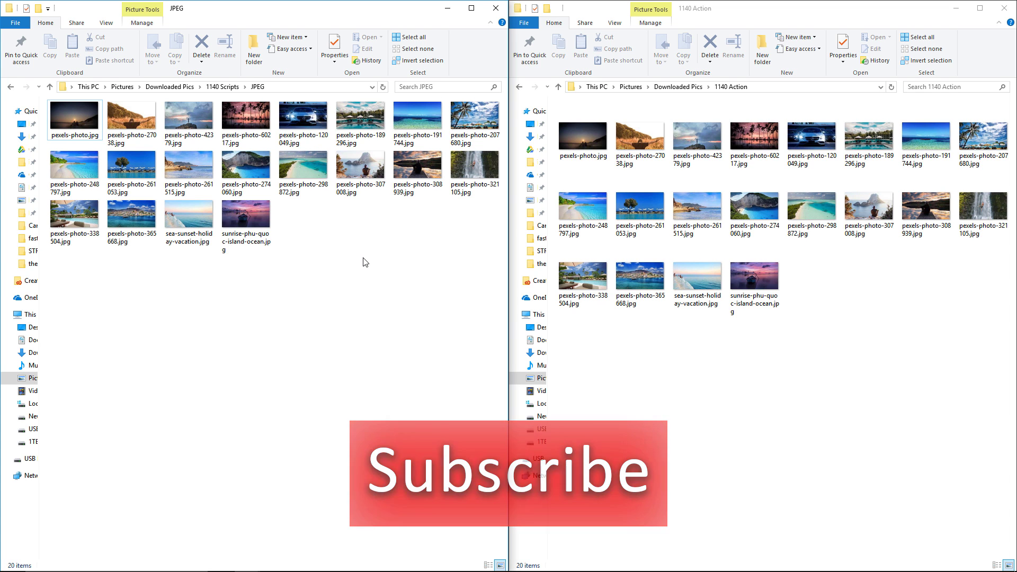
{"action": "key", "text": "alt+Tab"}
- Maximize Chrome on the PixemWeb homepage and scroll through its Evo Pro, Hosting and IDX listings
{"action": "double_click", "coordinate": [360, 237]}
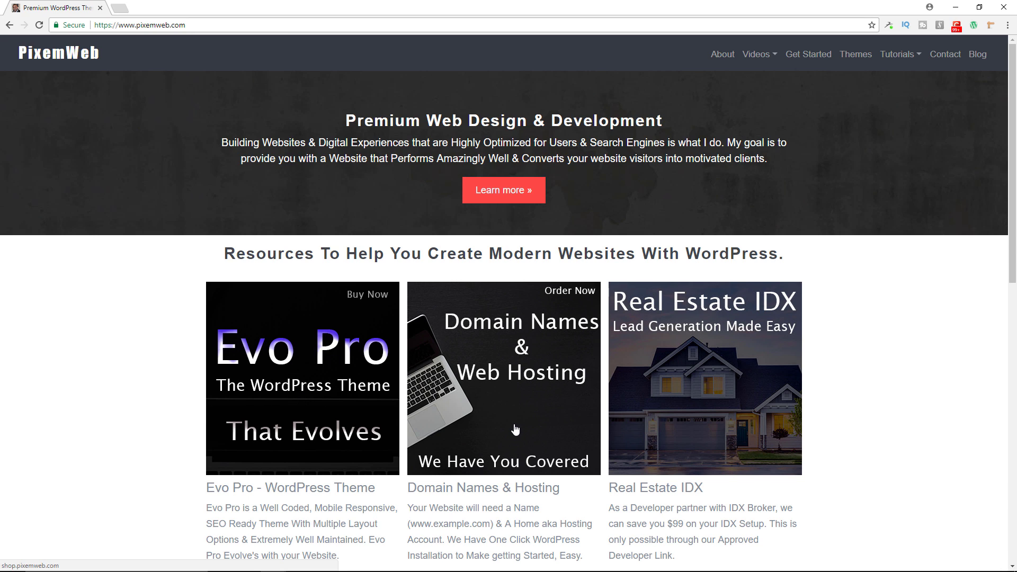
{"action": "scroll", "coordinate": [685, 351], "scroll_direction": "down", "scroll_amount": 3}
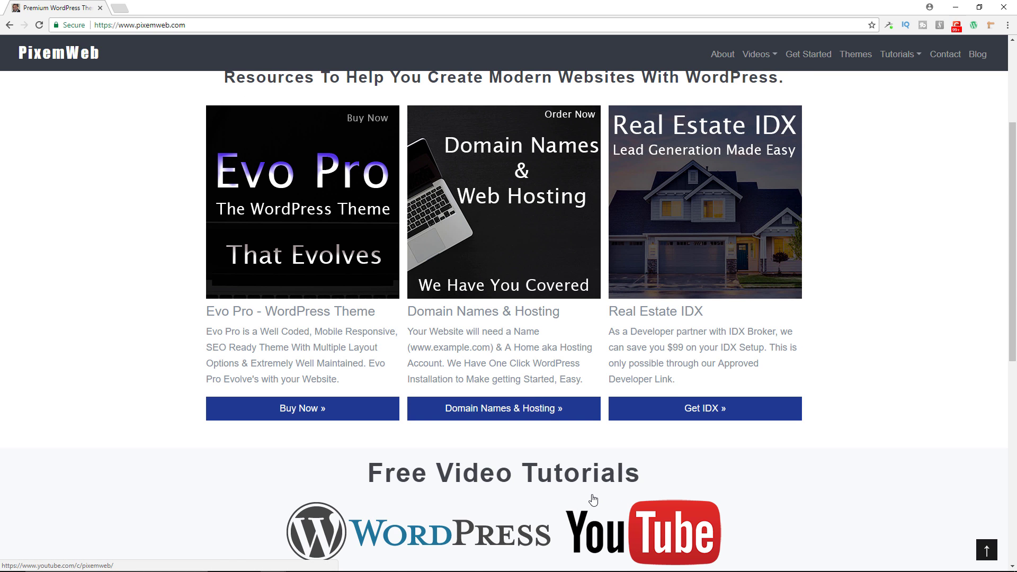
{"action": "scroll", "coordinate": [593, 499], "scroll_direction": "up", "scroll_amount": 3}
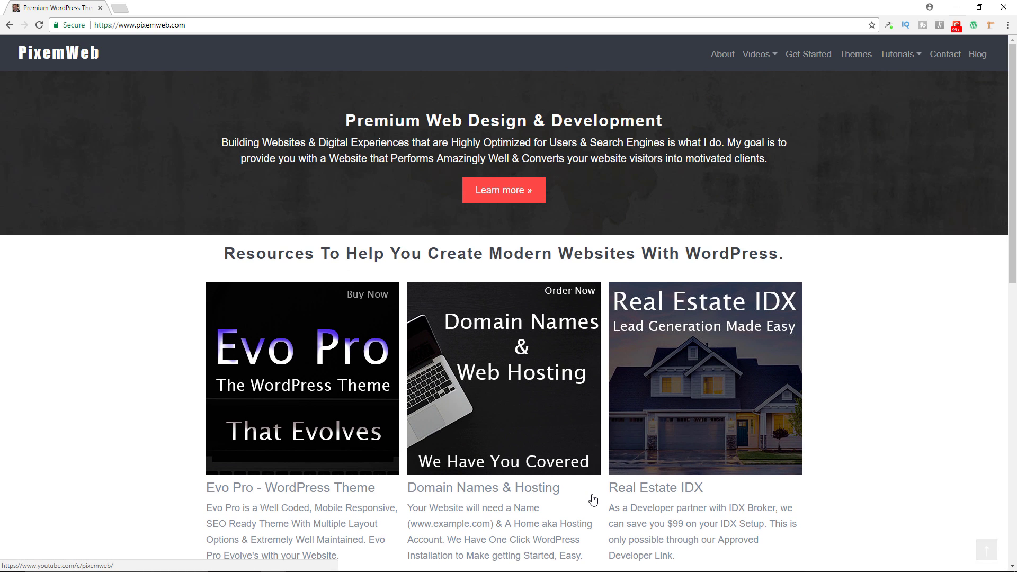